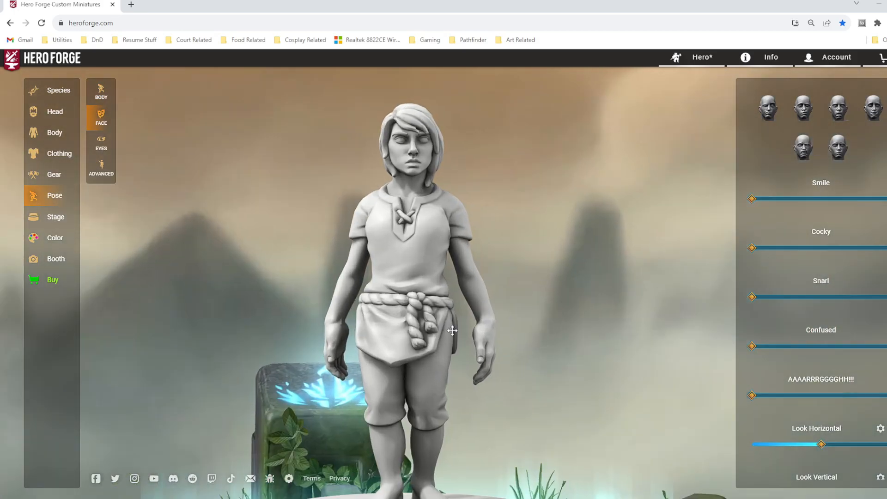
# Give the character the third face in the first row of the face choices
pyautogui.click(47, 116)
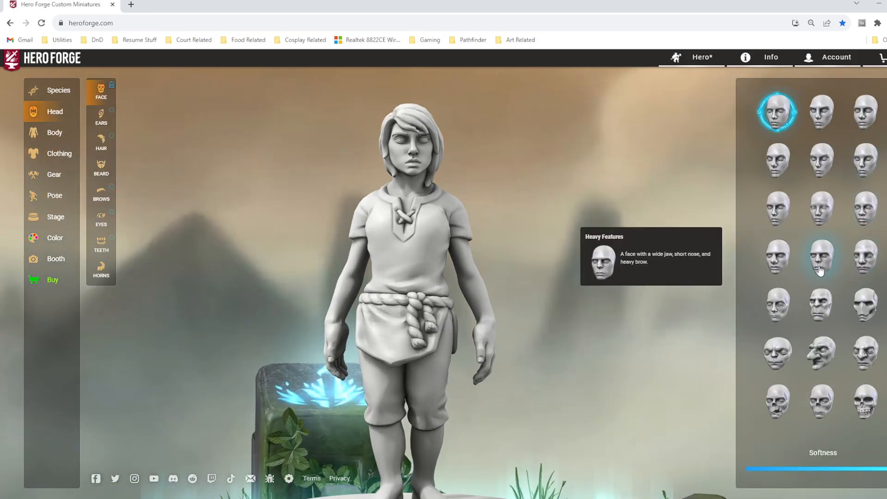
pyautogui.click(862, 129)
pyautogui.moveTo(377, 264)
pyautogui.mouseDown()
pyautogui.moveTo(527, 279)
pyautogui.moveTo(374, 272)
pyautogui.mouseUp()
# Reduce the body's arm, upper and lower weight to the minimum and increase the character's height
pyautogui.click(55, 133)
pyautogui.click(101, 143)
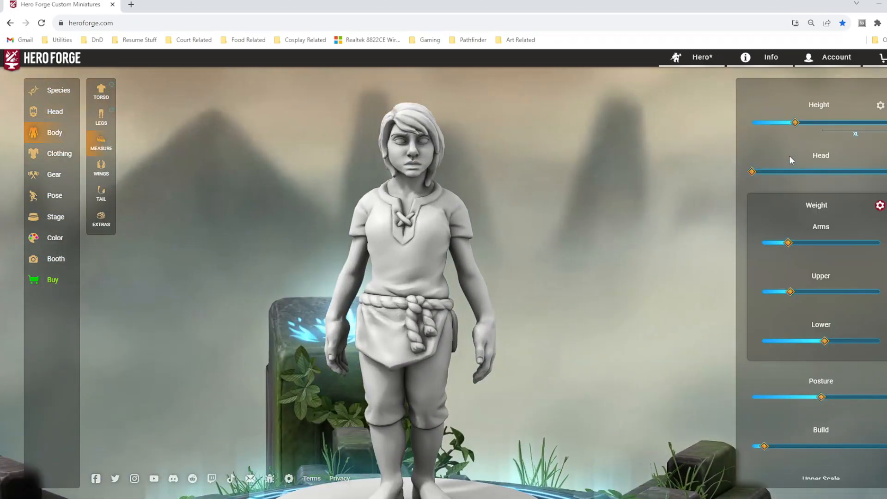
pyautogui.moveTo(826, 340); pyautogui.dragTo(762, 341)
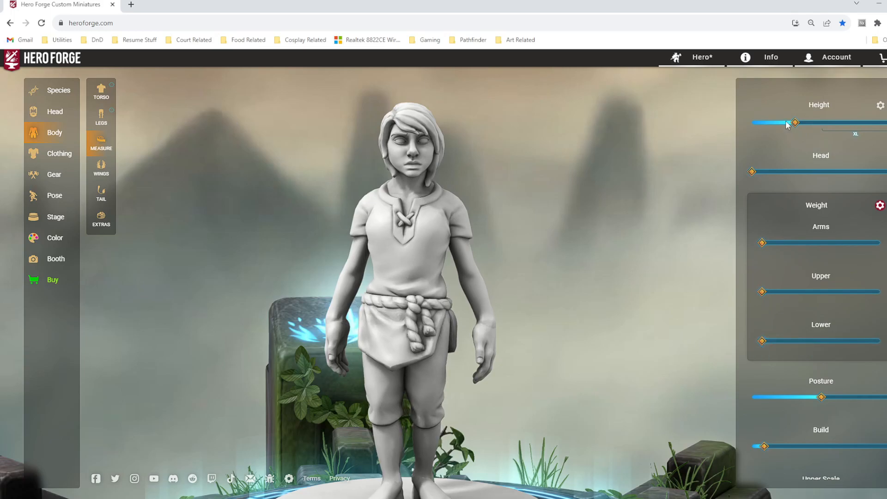
pyautogui.moveTo(795, 123); pyautogui.dragTo(818, 123)
pyautogui.scroll(-6, 839, 334)
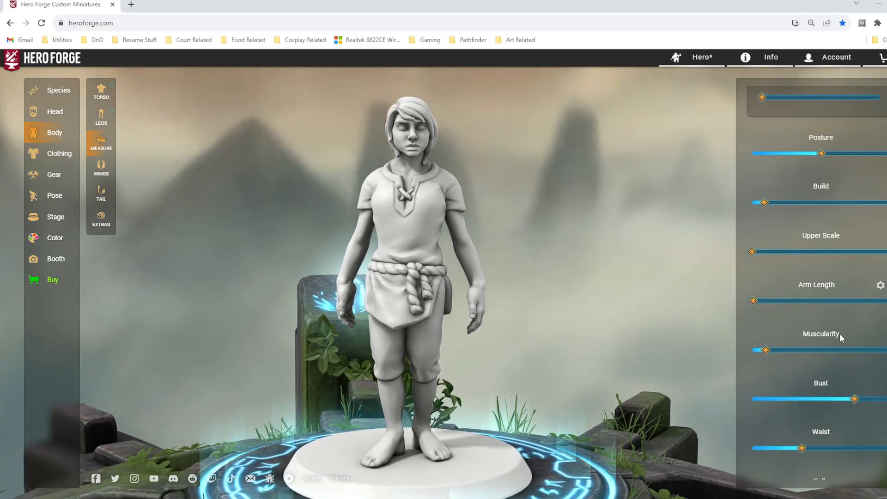
pyautogui.moveTo(808, 303); pyautogui.dragTo(876, 301)
pyautogui.moveTo(448, 306); pyautogui.dragTo(407, 291)
# Try the updo hairstyle with a high bun on the character
pyautogui.click(65, 113)
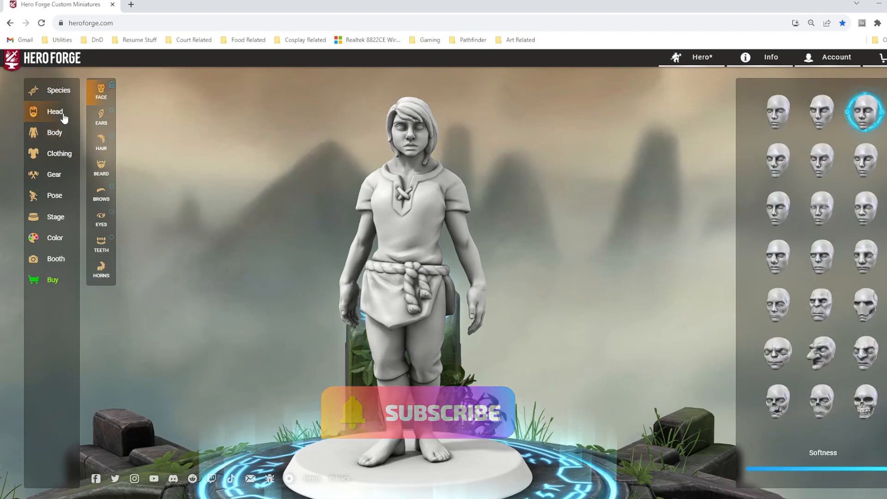
pyautogui.click(101, 141)
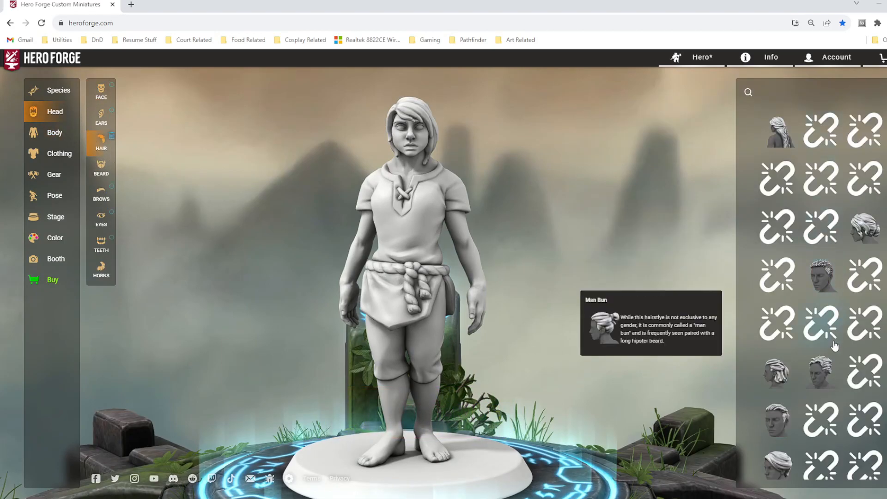
pyautogui.scroll(-1, 828, 361)
pyautogui.click(821, 274)
pyautogui.moveTo(535, 239); pyautogui.dragTo(540, 250)
pyautogui.scroll(-2, 846, 398)
pyautogui.click(821, 368)
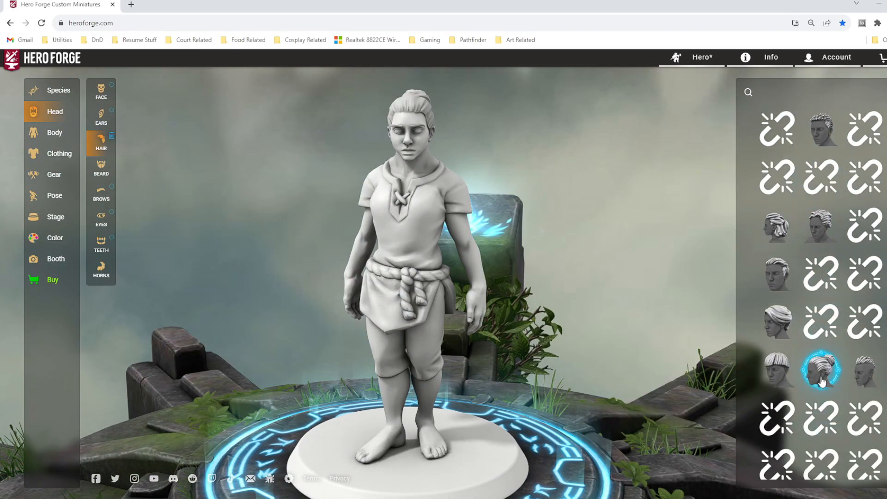
# Try the loose curly hairstyle and the long braided hairstyle on the character
pyautogui.scroll(-2, 818, 367)
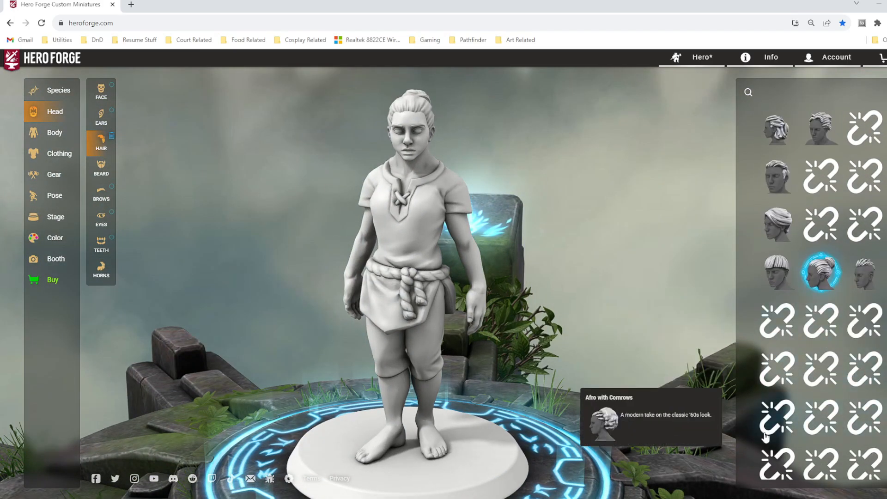
pyautogui.scroll(-3, 777, 457)
pyautogui.click(863, 324)
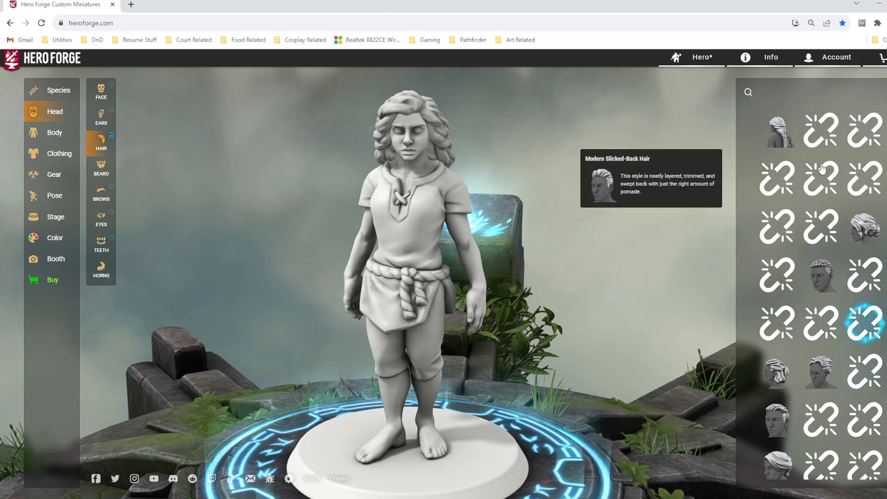
pyautogui.click(791, 135)
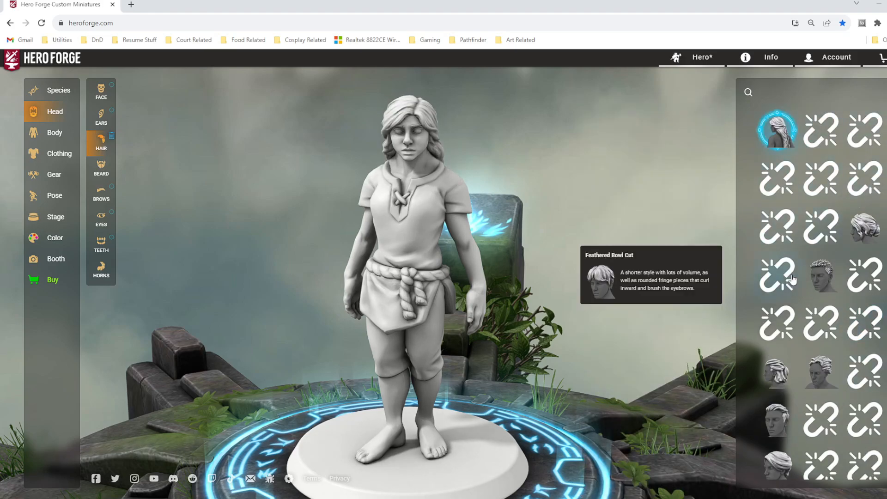
# Give the character the long swept-back hairstyle that leaves the forehead free and falls behind the shoulders
pyautogui.scroll(-3, 827, 407)
pyautogui.click(863, 324)
pyautogui.moveTo(453, 250)
pyautogui.mouseDown()
pyautogui.moveTo(633, 218)
pyautogui.moveTo(472, 242)
pyautogui.mouseUp()
pyautogui.scroll(5, 473, 242)
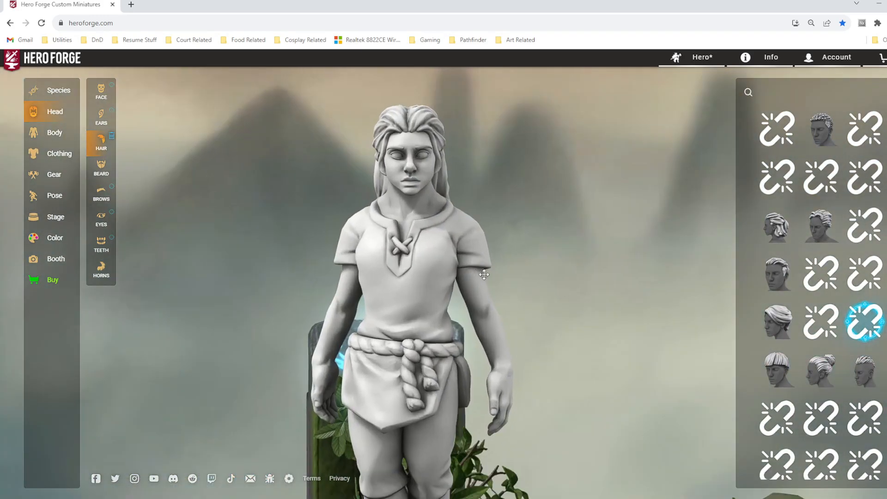
# Try the S-curved horn pair in the back horn slot on the head
pyautogui.click(109, 277)
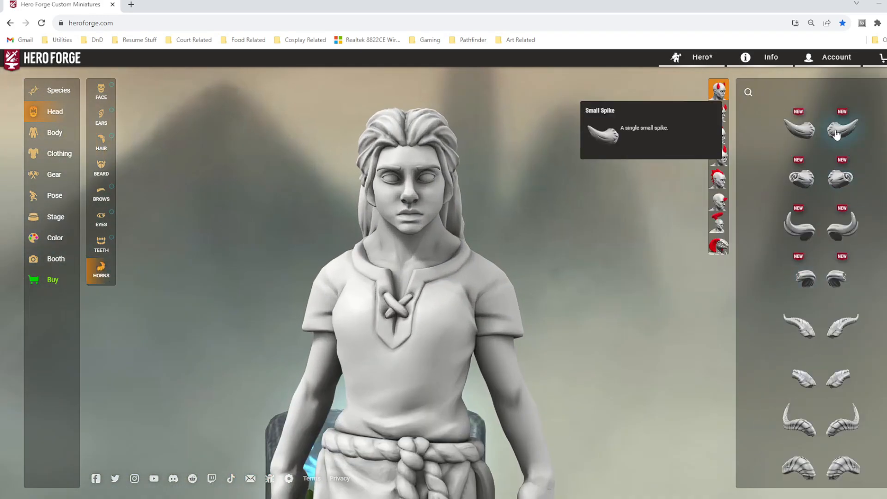
pyautogui.click(720, 138)
pyautogui.scroll(-5, 841, 277)
pyautogui.scroll(-5, 842, 280)
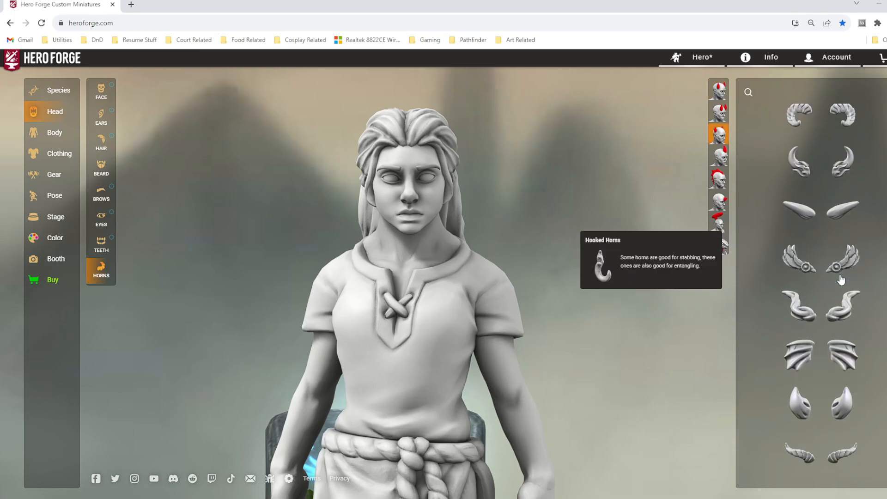
pyautogui.click(843, 305)
pyautogui.scroll(-5, 844, 305)
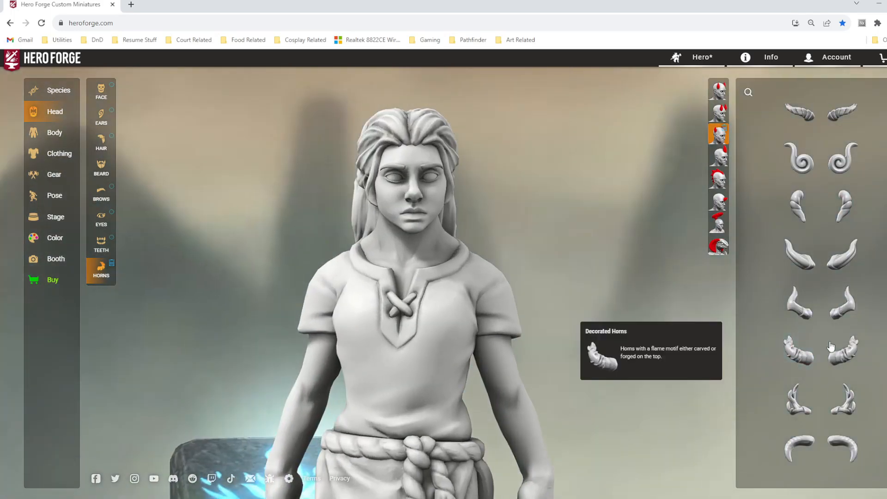
# Try the thick curled horn pair and the tall upright horn pair in the back horn slot
pyautogui.click(844, 446)
pyautogui.scroll(-2, 844, 383)
pyautogui.click(843, 428)
pyautogui.moveTo(561, 298); pyautogui.dragTo(547, 283)
pyautogui.scroll(4, 862, 300)
pyautogui.scroll(6, 863, 300)
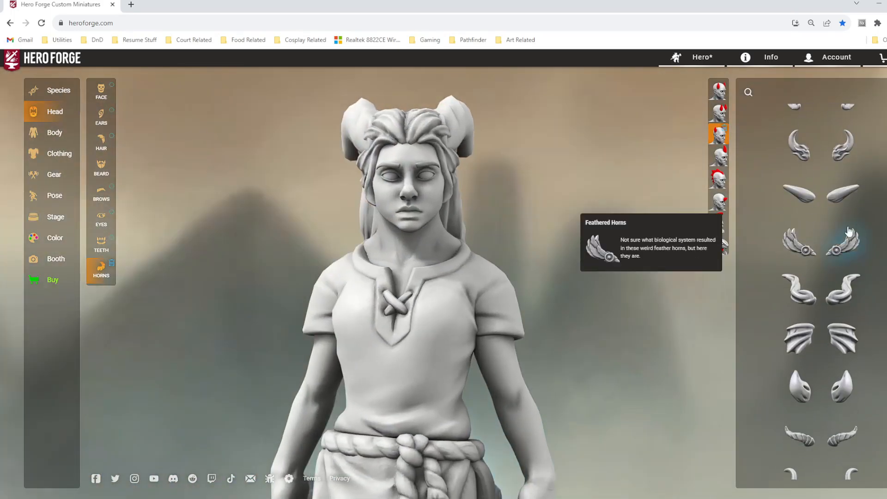
pyautogui.click(816, 219)
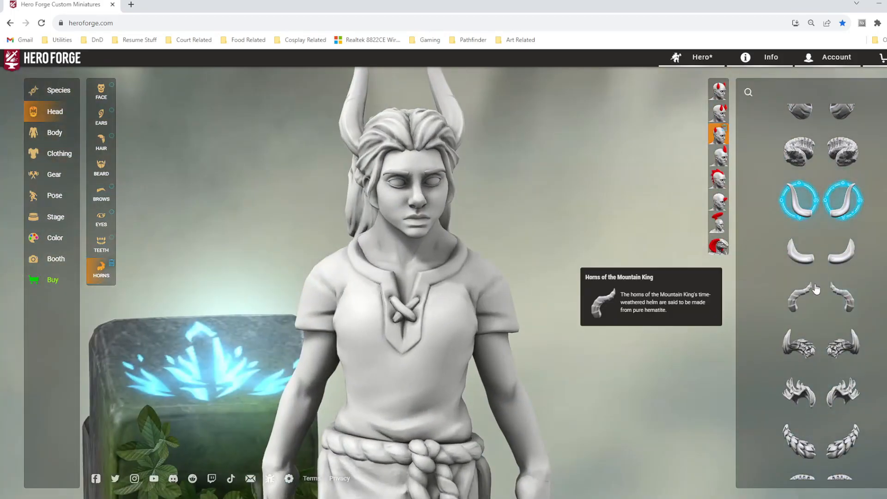
# Add the smooth broad upturned pair as back horns and the smooth pointed spike as the front centre horn
pyautogui.scroll(5, 814, 295)
pyautogui.click(804, 203)
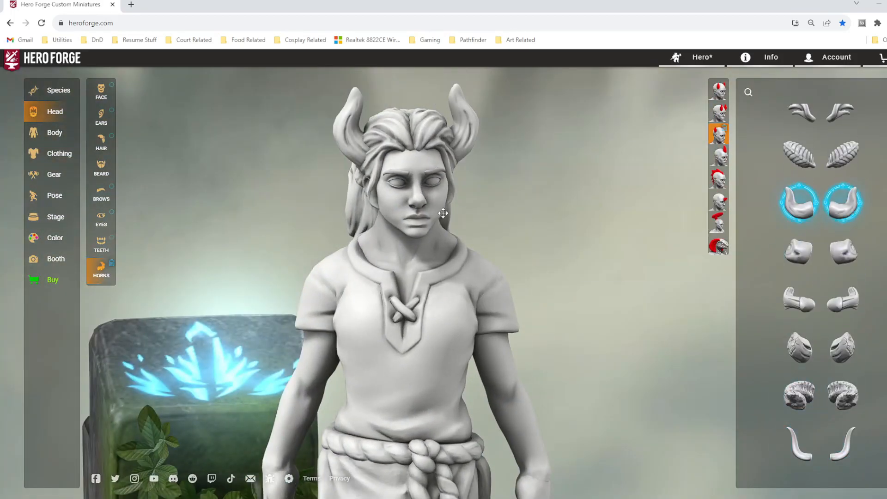
pyautogui.click(719, 156)
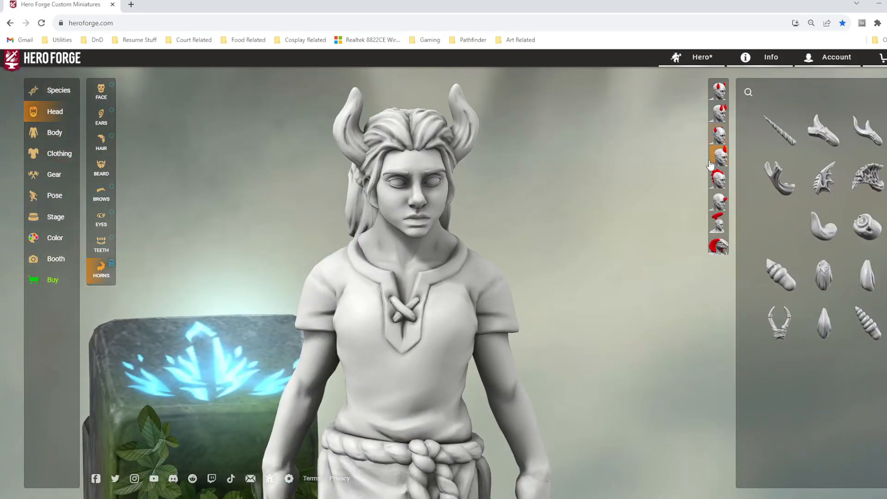
pyautogui.click(867, 288)
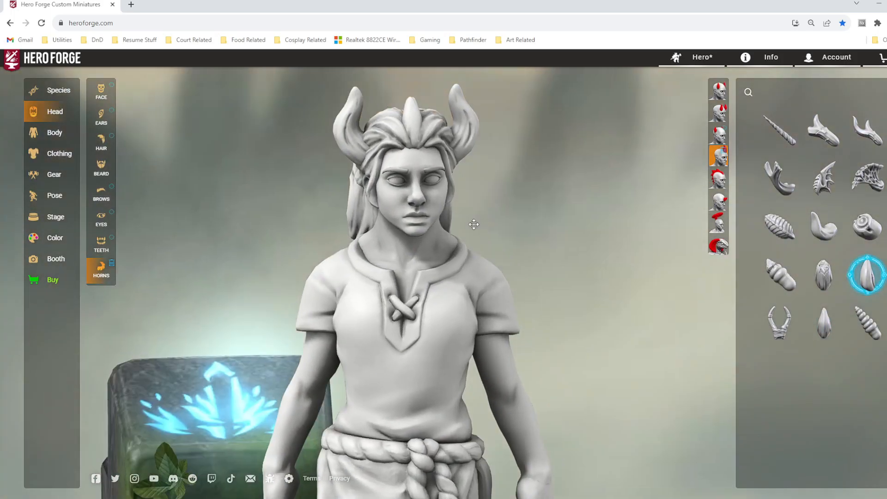
# Unlink the back horns and pose the back left horn with maximum twist, a bend of -0.24 and reduced tilt
pyautogui.click(57, 199)
pyautogui.click(110, 176)
pyautogui.click(876, 91)
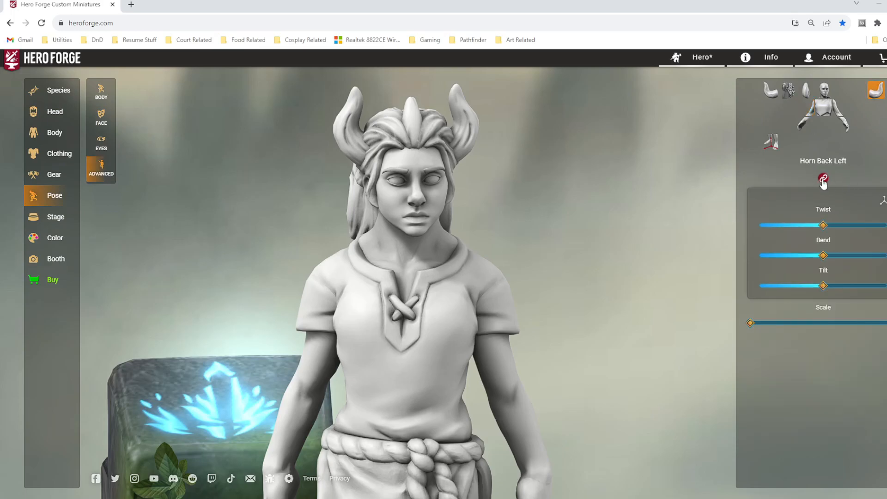
pyautogui.moveTo(824, 226); pyautogui.dragTo(883, 226)
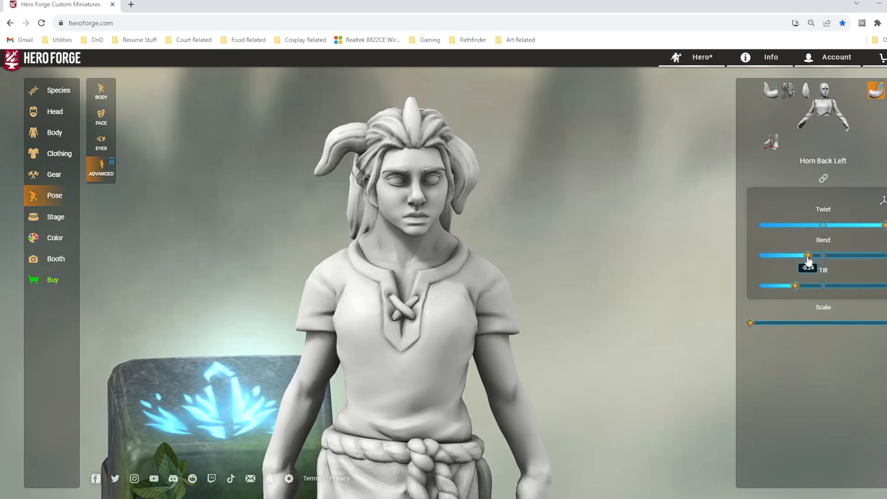
pyautogui.moveTo(614, 240); pyautogui.dragTo(250, 245)
# Add the smooth upturned pair as the front side horns and remove the back horns
pyautogui.click(54, 115)
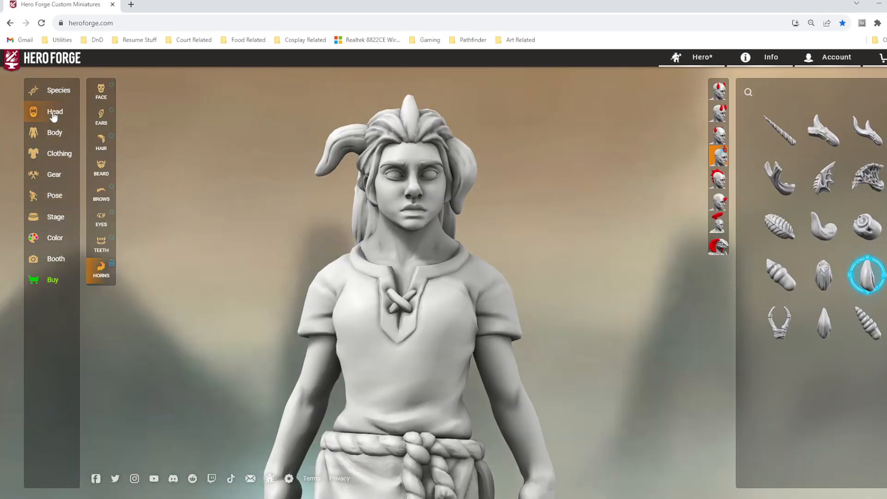
pyautogui.click(717, 114)
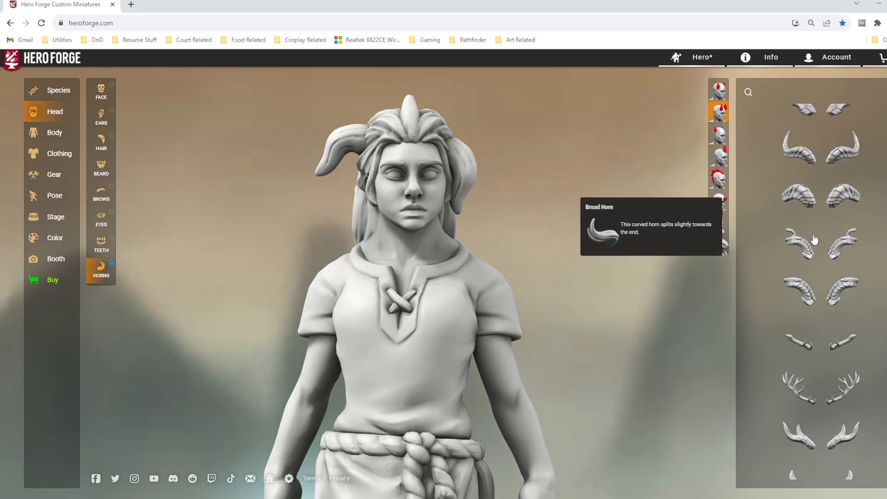
pyautogui.click(854, 230)
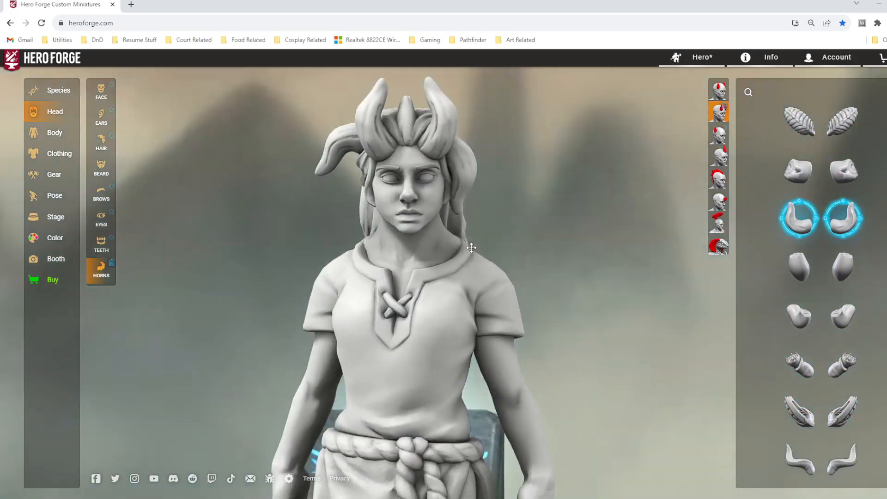
pyautogui.click(723, 134)
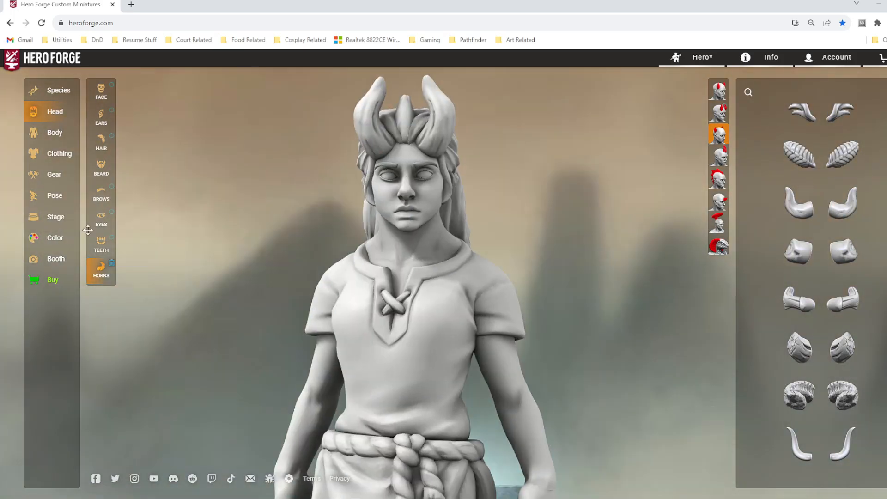
# Pose the front left horn as a hanging lock of hair with maximum twist, increased bend and reduced tilt
pyautogui.click(55, 195)
pyautogui.click(876, 92)
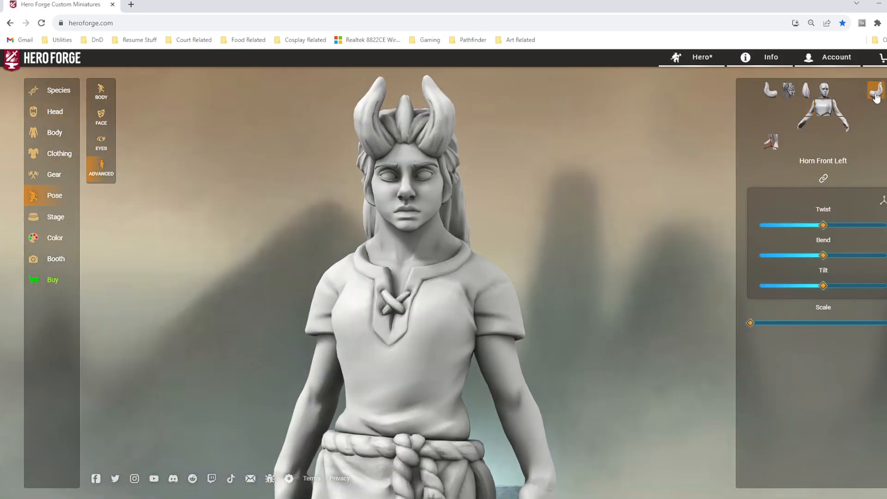
pyautogui.moveTo(823, 225); pyautogui.dragTo(885, 237)
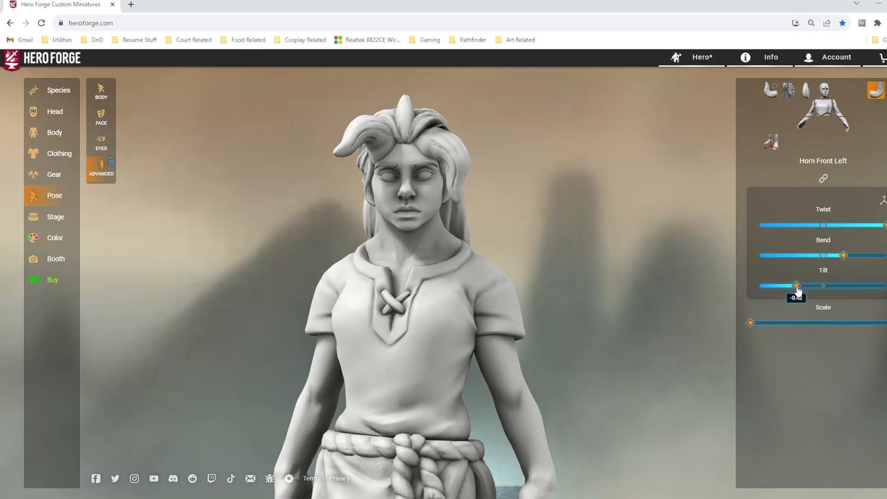
pyautogui.moveTo(483, 265)
pyautogui.mouseDown()
pyautogui.moveTo(522, 266)
pyautogui.moveTo(425, 295)
pyautogui.moveTo(494, 274)
pyautogui.mouseUp()
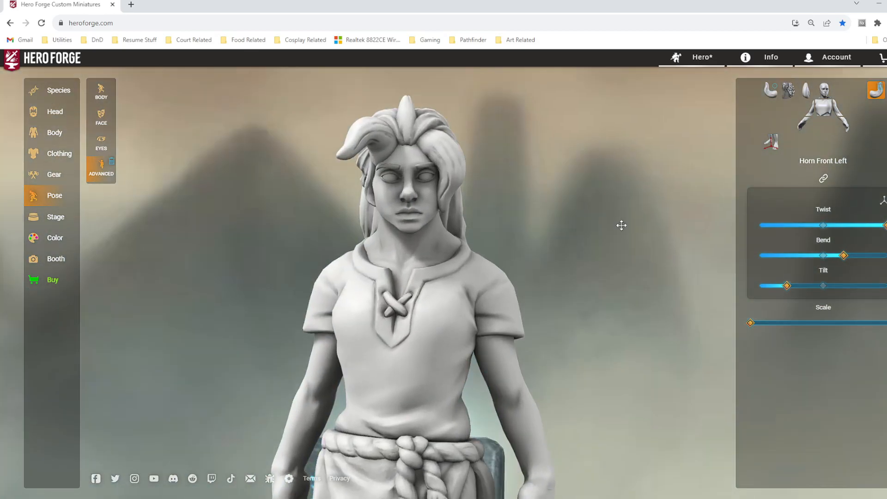
# Mirror the lock on the front right horn with minimum twist, a bend of 0.27 and increased tilt
pyautogui.moveTo(824, 285); pyautogui.dragTo(861, 290)
pyautogui.moveTo(455, 287); pyautogui.dragTo(639, 274)
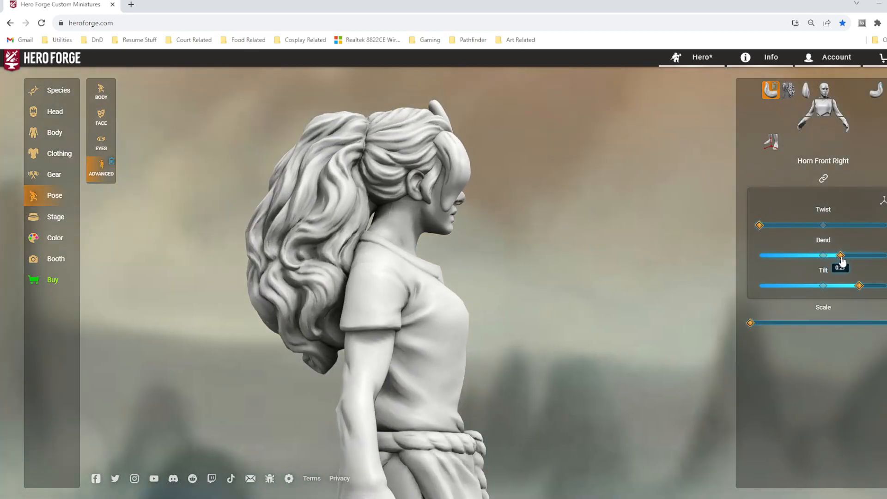
pyautogui.moveTo(451, 266); pyautogui.dragTo(253, 262)
pyautogui.scroll(3, 386, 241)
pyautogui.scroll(-3, 386, 241)
pyautogui.moveTo(386, 242); pyautogui.dragTo(429, 203)
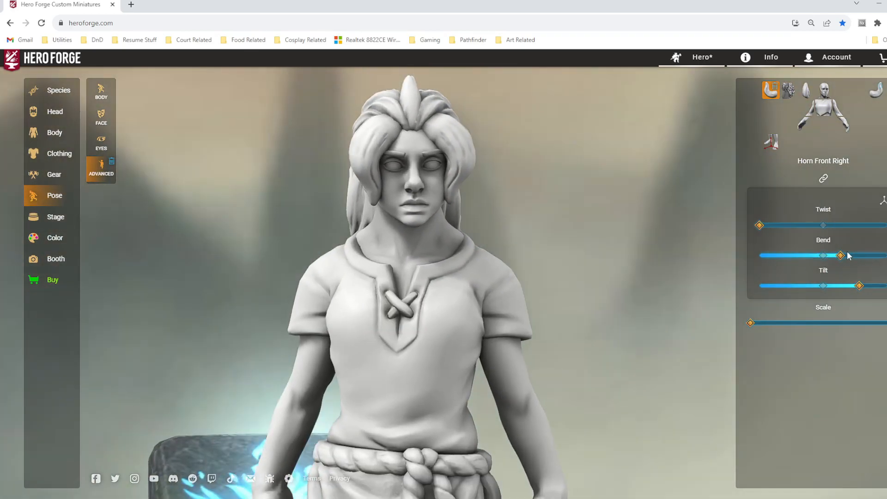
# Fine-tune the bend of the front right and front left horns so both locks frame the face
pyautogui.moveTo(855, 258); pyautogui.dragTo(853, 257)
pyautogui.moveTo(383, 258); pyautogui.dragTo(396, 222)
pyautogui.moveTo(513, 247); pyautogui.dragTo(456, 256)
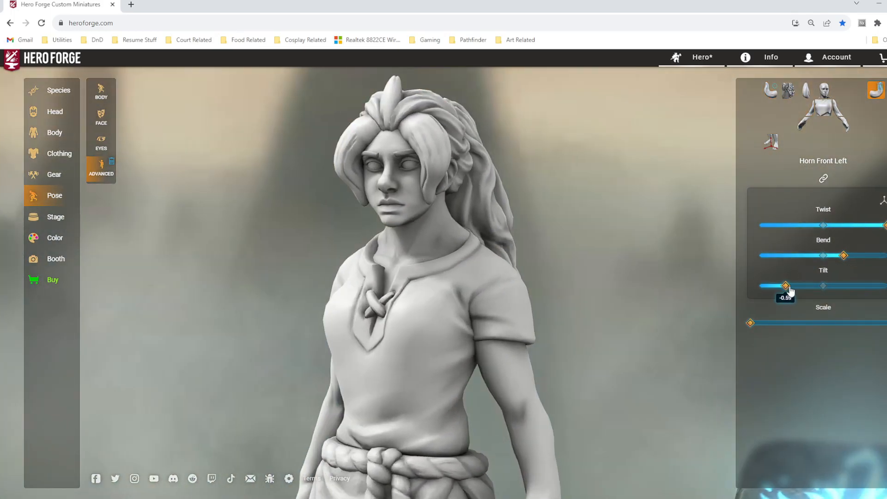
pyautogui.moveTo(513, 259); pyautogui.dragTo(416, 261)
pyautogui.moveTo(855, 258); pyautogui.dragTo(857, 258)
pyautogui.moveTo(506, 257); pyautogui.dragTo(608, 254)
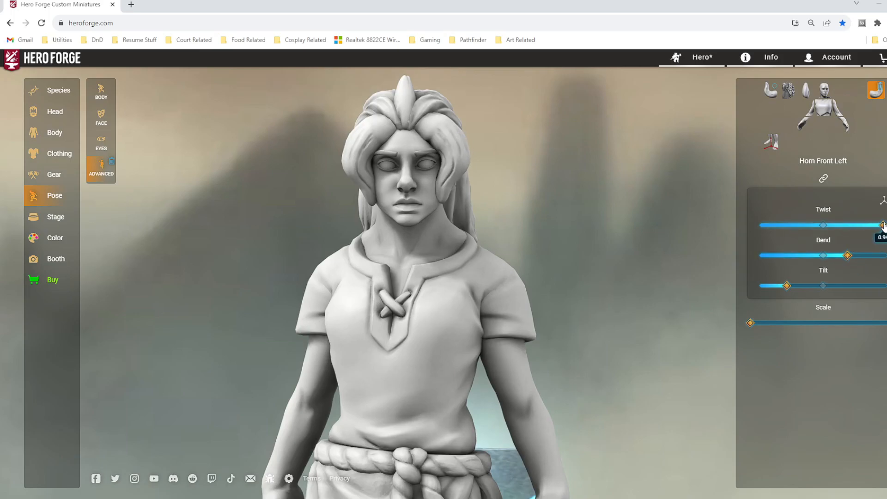
# Fine-tune the front left horn's twist and tilt to match the lock on the other side
pyautogui.moveTo(448, 221); pyautogui.dragTo(474, 206)
pyautogui.moveTo(788, 286)
pyautogui.mouseDown()
pyautogui.moveTo(797, 287)
pyautogui.moveTo(790, 291)
pyautogui.mouseUp()
pyautogui.moveTo(448, 268)
pyautogui.mouseDown()
pyautogui.moveTo(346, 269)
pyautogui.moveTo(446, 271)
pyautogui.mouseUp()
pyautogui.scroll(4, 477, 269)
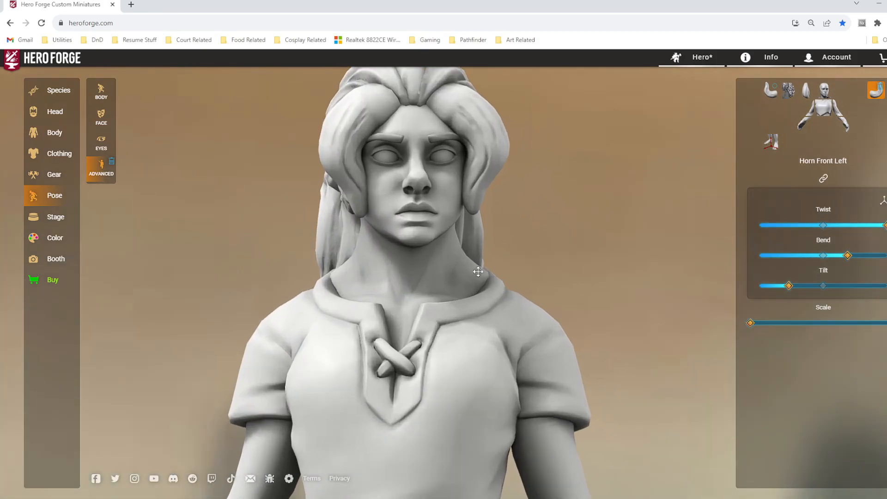
# Lean the front centre horn to one side by adjusting its twist and bend
pyautogui.scroll(-2, 454, 261)
pyautogui.scroll(-2, 545, 232)
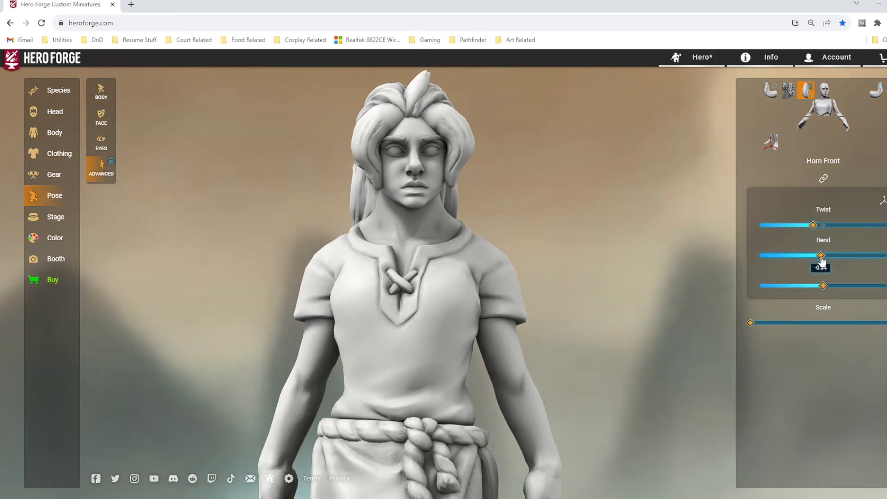
pyautogui.scroll(3, 479, 206)
pyautogui.scroll(-3, 479, 206)
pyautogui.moveTo(480, 206); pyautogui.dragTo(513, 218)
# Set the hair colour to the dark navy Charcoal Ice Cream, trying Truffle Black first
pyautogui.click(52, 238)
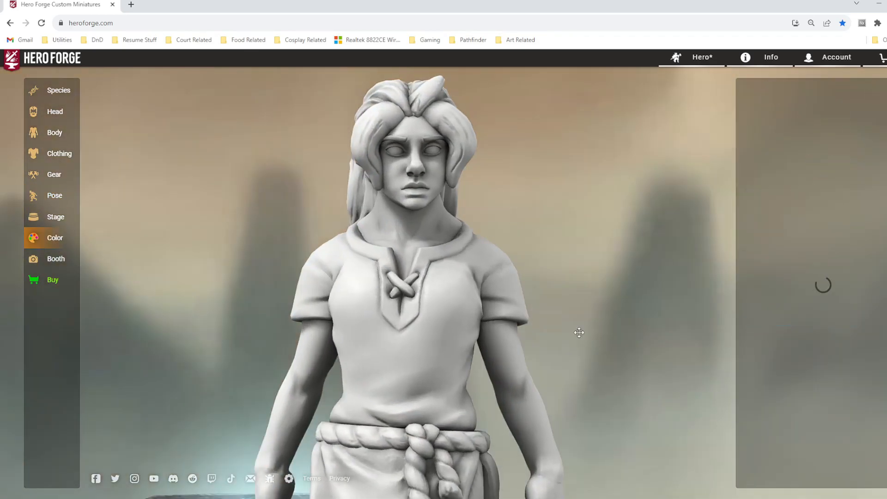
pyautogui.moveTo(575, 230); pyautogui.dragTo(356, 218)
pyautogui.click(882, 104)
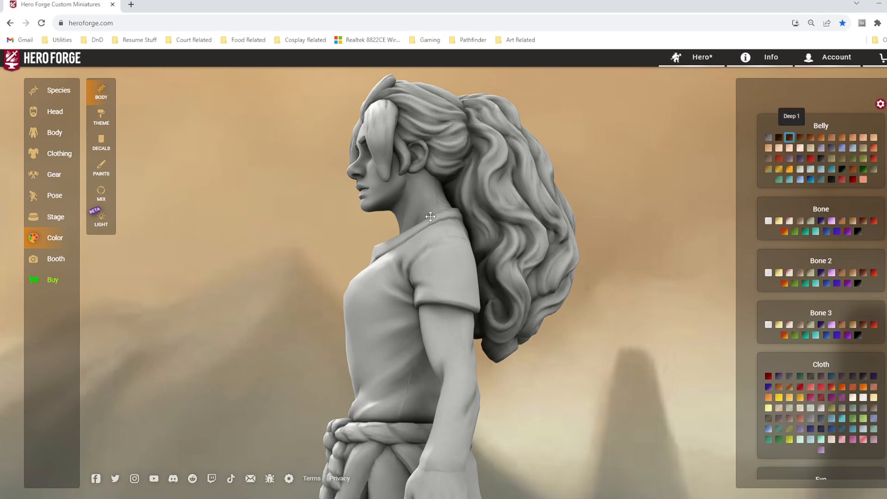
pyautogui.moveTo(458, 216); pyautogui.dragTo(220, 168)
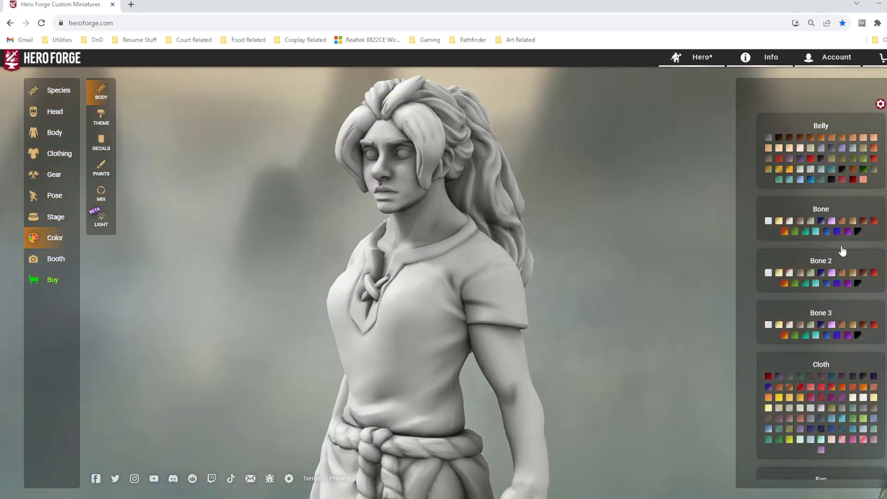
pyautogui.scroll(-10, 847, 373)
pyautogui.click(853, 169)
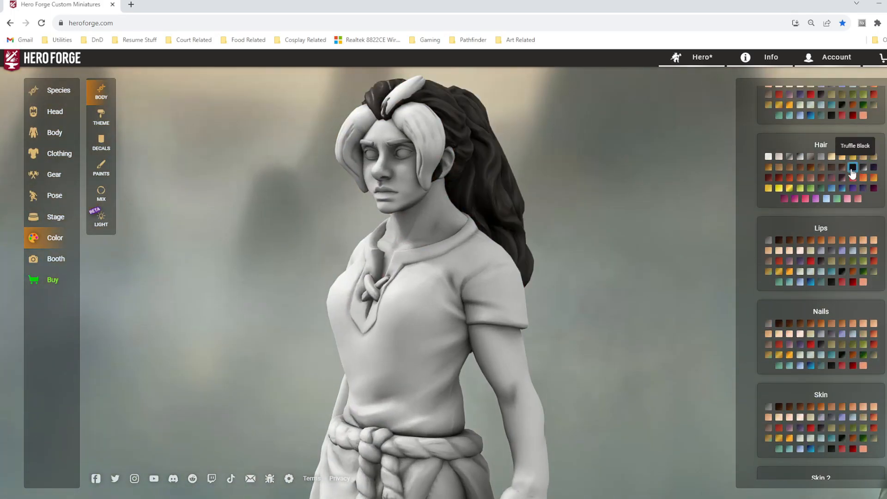
pyautogui.click(874, 168)
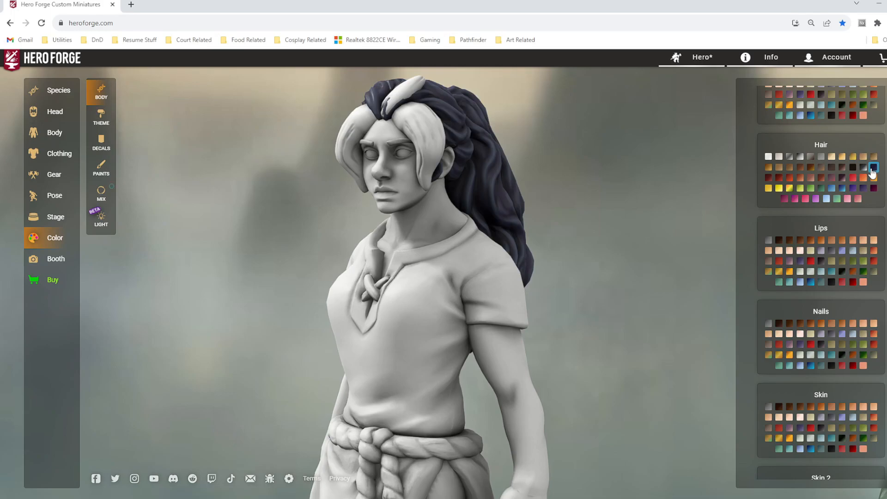
# Paint the tips of both side horn locks and the front centre horn with Charcoal Ice Cream
pyautogui.click(101, 193)
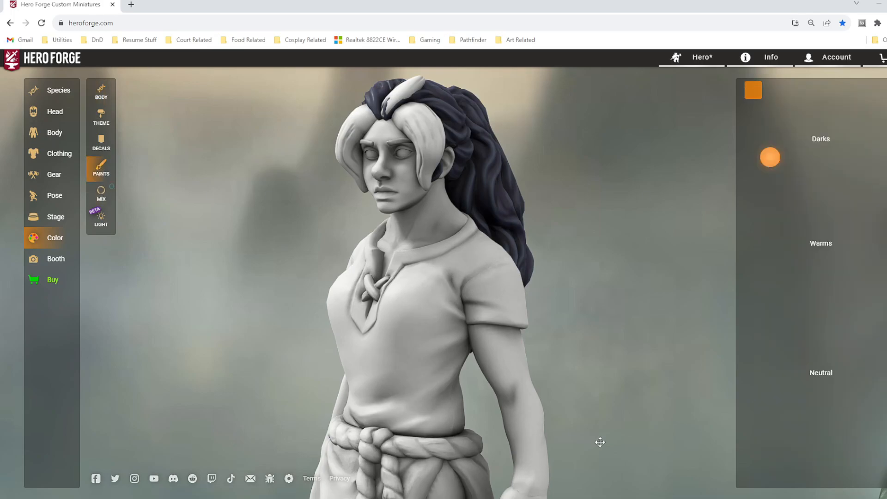
pyautogui.click(494, 152)
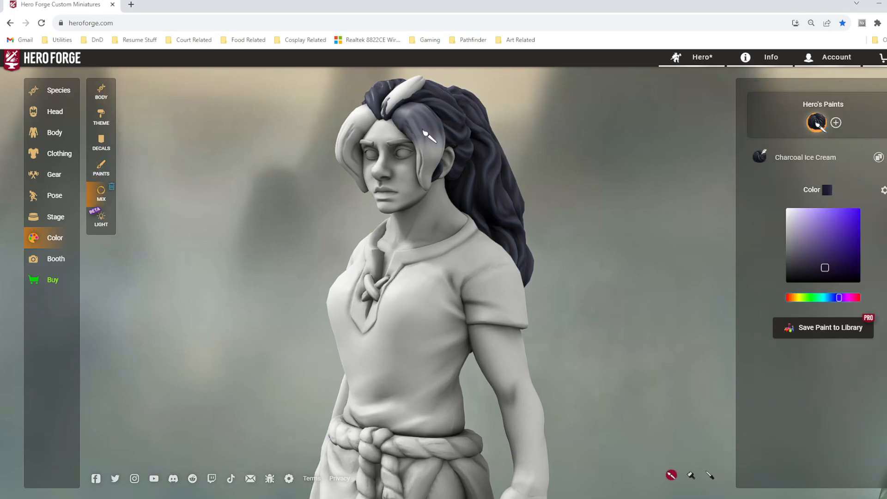
pyautogui.click(359, 171)
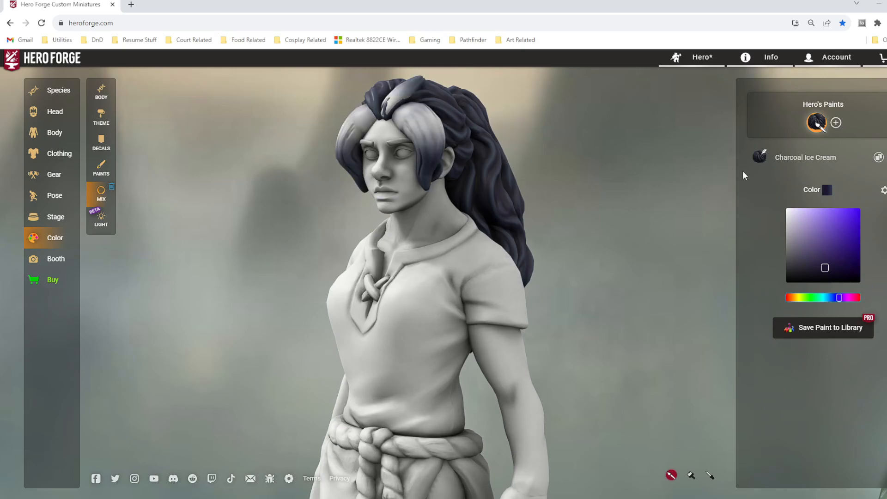
# Paint the hair, the upper parts of the horn locks and the eyebrows with the Truffle Black natural hair paint
pyautogui.click(95, 165)
pyautogui.click(875, 91)
pyautogui.click(872, 232)
pyautogui.click(477, 141)
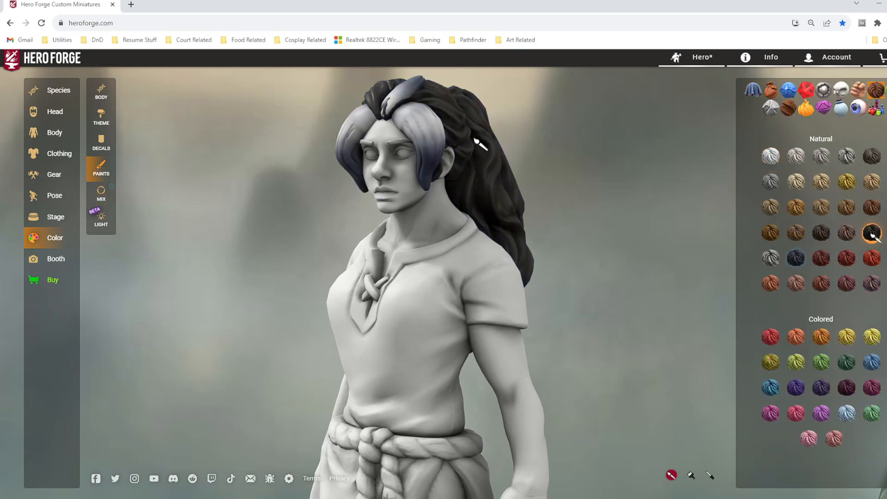
pyautogui.moveTo(320, 285); pyautogui.dragTo(289, 248)
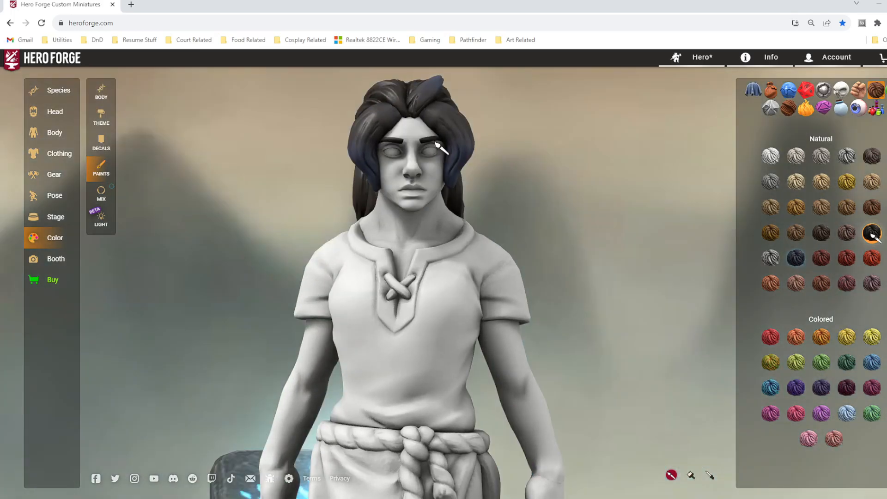
pyautogui.moveTo(171, 268); pyautogui.dragTo(229, 239)
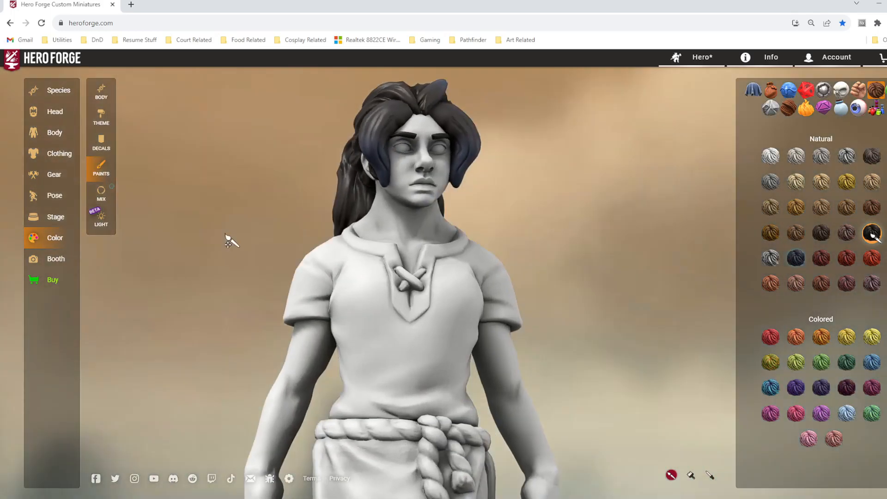
# Paint the face, neck, arms, legs and feet with the pale blue Spirits skin paint
pyautogui.click(859, 89)
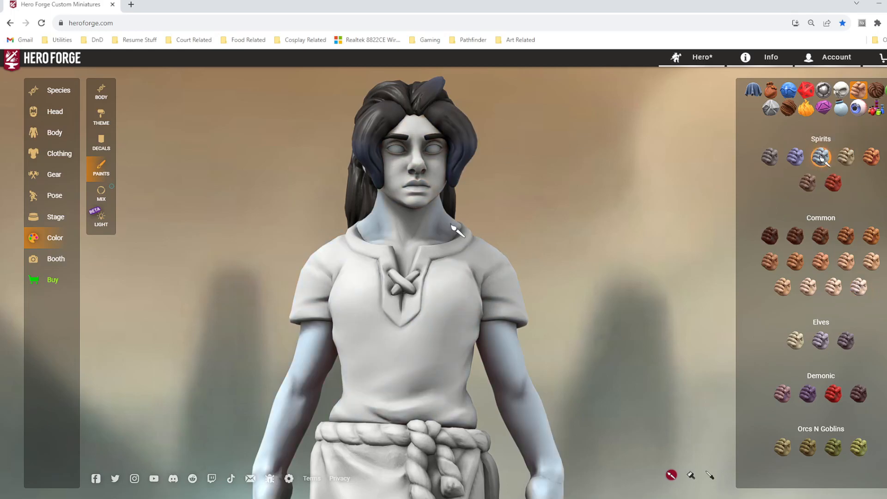
pyautogui.scroll(-5, 431, 193)
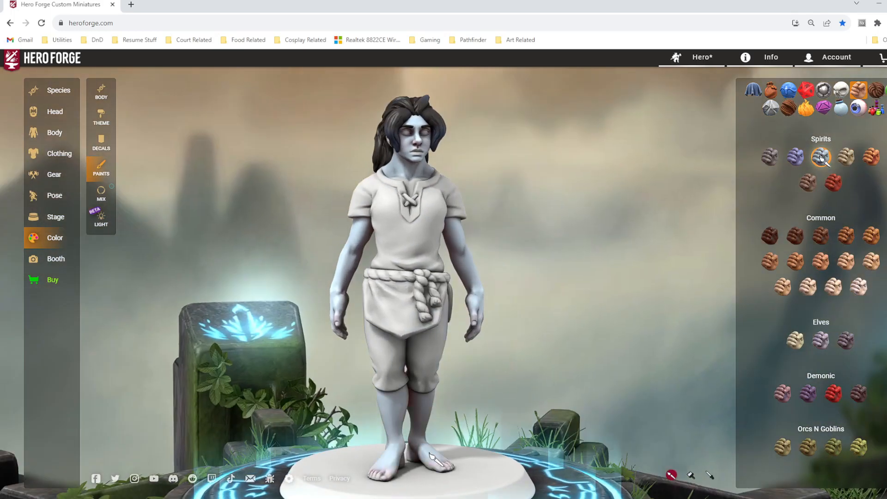
pyautogui.moveTo(553, 379); pyautogui.dragTo(525, 369)
# Paint both eyes with the brown-amber paint from the Common eye paints
pyautogui.scroll(4, 554, 372)
pyautogui.click(858, 108)
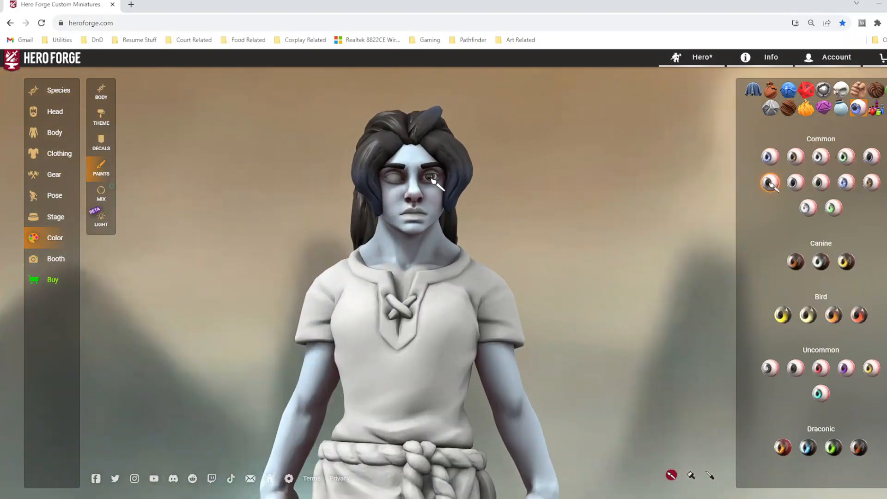
pyautogui.scroll(3, 546, 259)
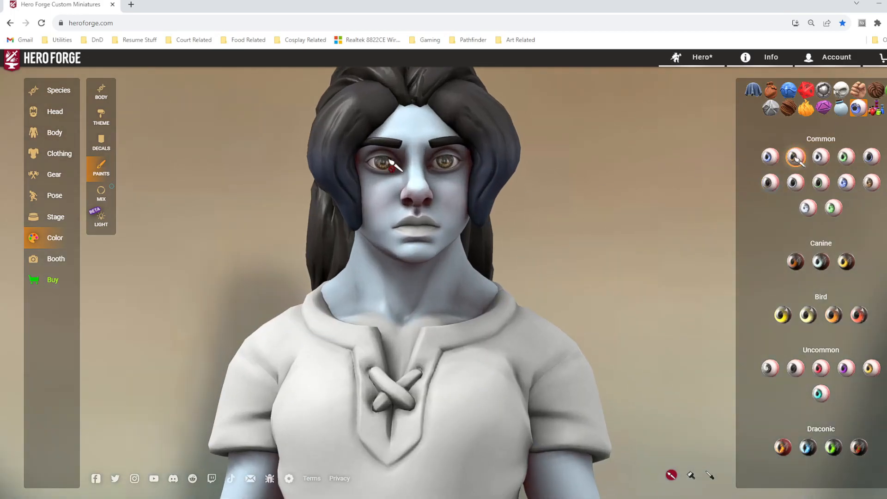
pyautogui.scroll(-2, 544, 228)
pyautogui.scroll(-2, 544, 231)
pyautogui.moveTo(544, 230); pyautogui.dragTo(590, 218)
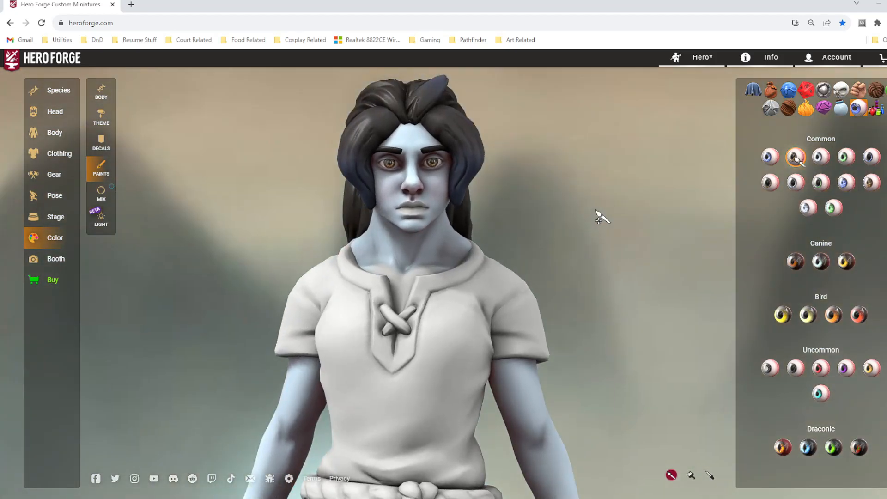
# Equip the figure with Pronged Gauntlets on both hands
pyautogui.click(55, 154)
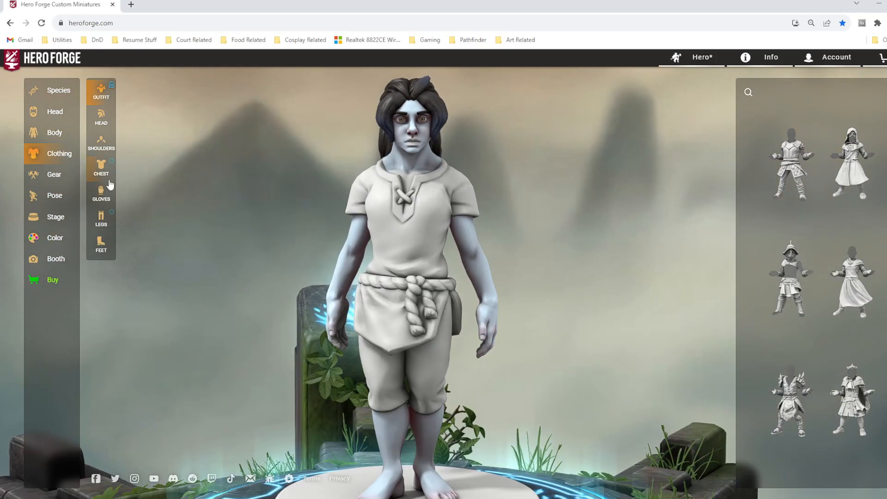
pyautogui.click(102, 198)
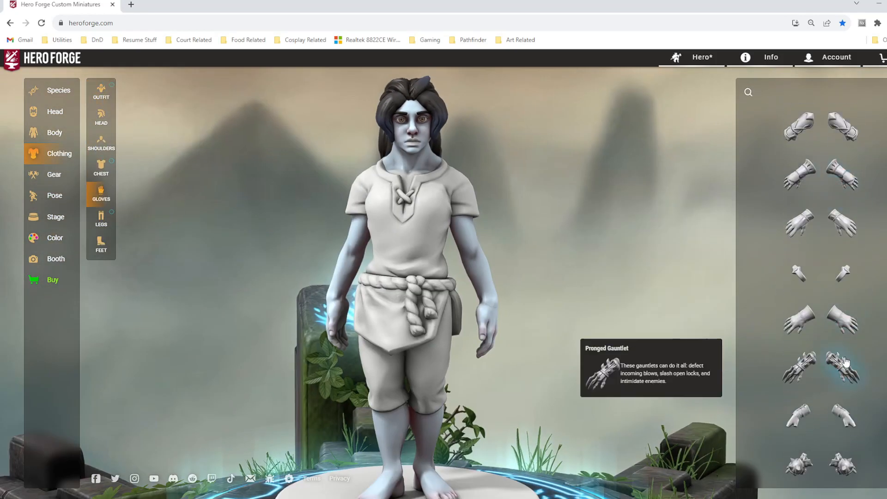
pyautogui.click(829, 354)
pyautogui.click(104, 225)
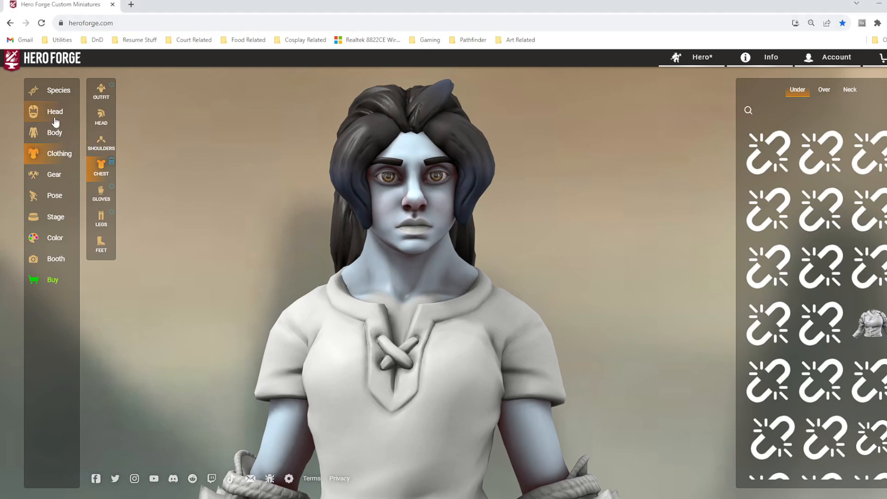
# Adjust the pose of the front centre horn, lowering its bend and setting its tilt to 0.14
pyautogui.click(54, 118)
pyautogui.click(60, 203)
pyautogui.click(100, 117)
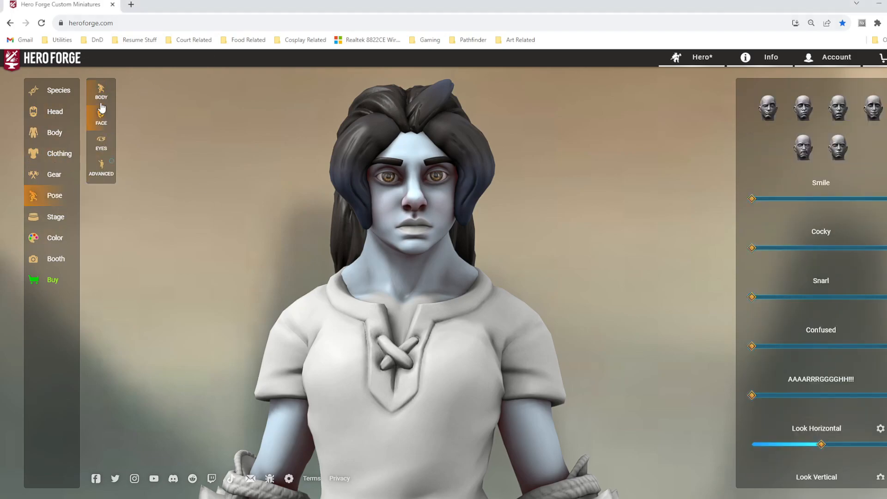
pyautogui.click(101, 165)
pyautogui.moveTo(826, 281); pyautogui.dragTo(833, 270)
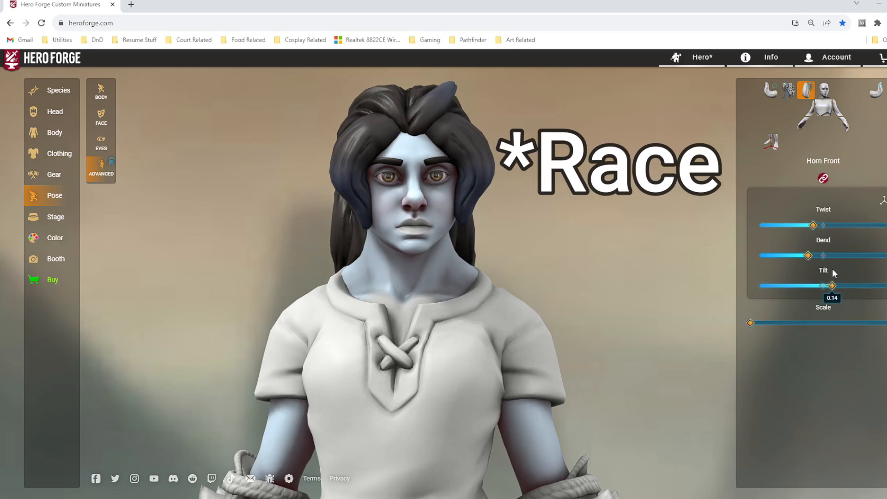
# Increase the front left horn's bend and fine-tune the front right horn's tilt so the two locks frame the face evenly
pyautogui.click(876, 90)
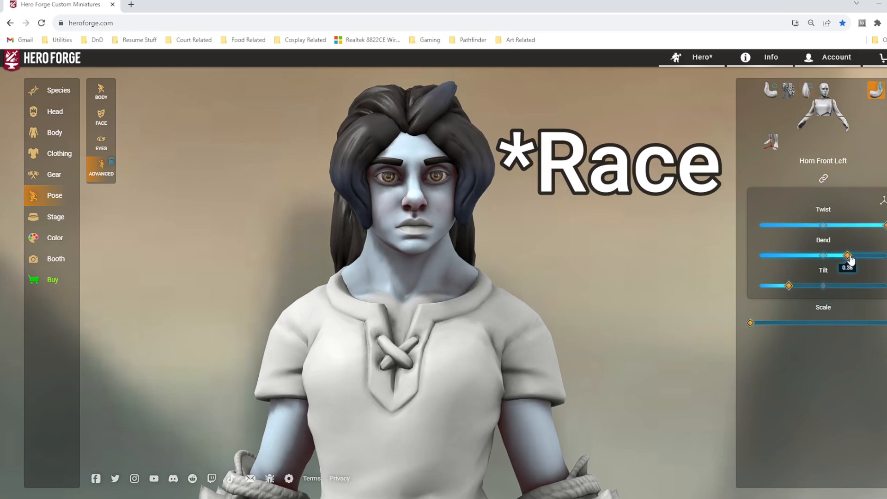
pyautogui.moveTo(505, 301); pyautogui.dragTo(678, 301)
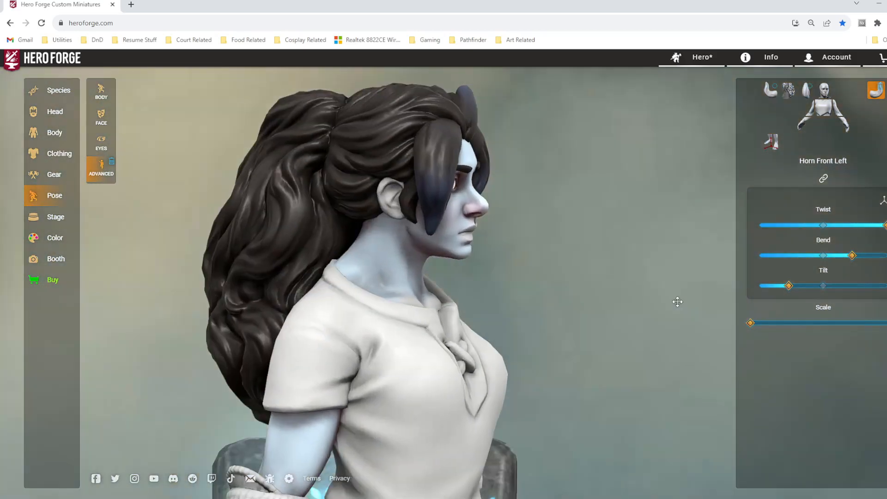
pyautogui.moveTo(853, 259); pyautogui.dragTo(861, 261)
pyautogui.moveTo(480, 259); pyautogui.dragTo(253, 245)
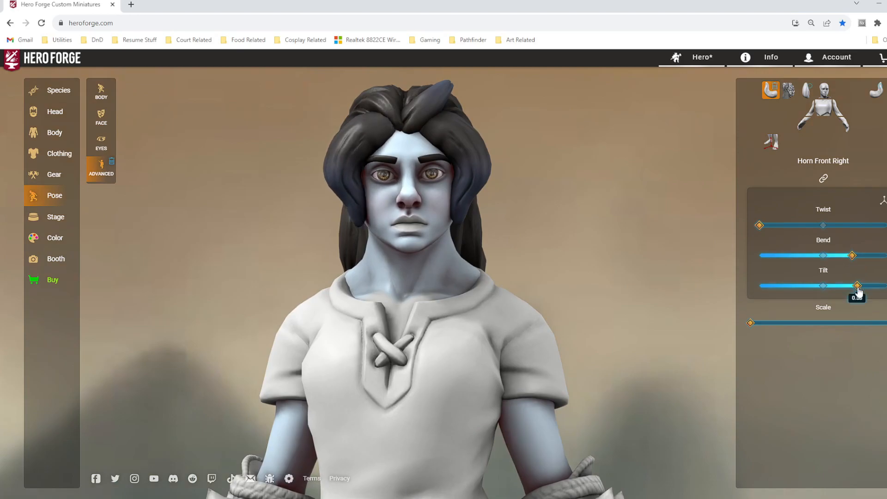
pyautogui.moveTo(721, 291); pyautogui.dragTo(324, 289)
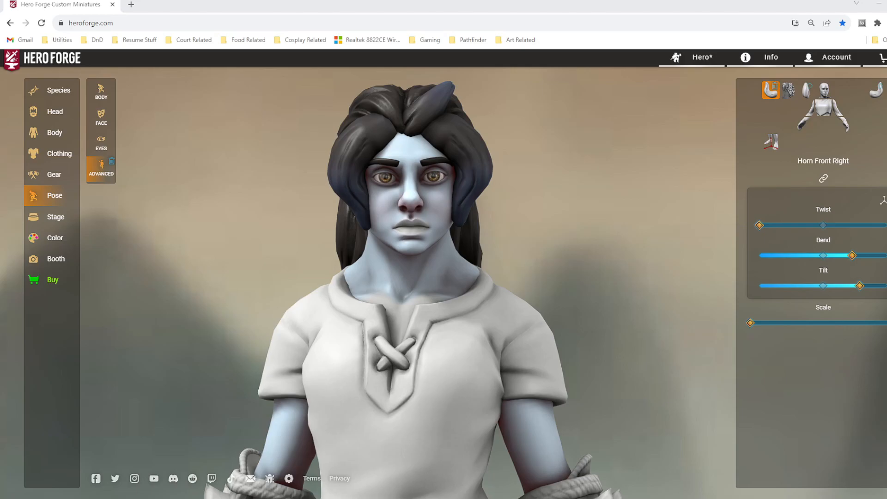
# Replace the laced tunic with the strapless Folded Leather Bodice as the chest underlayer
pyautogui.click(54, 153)
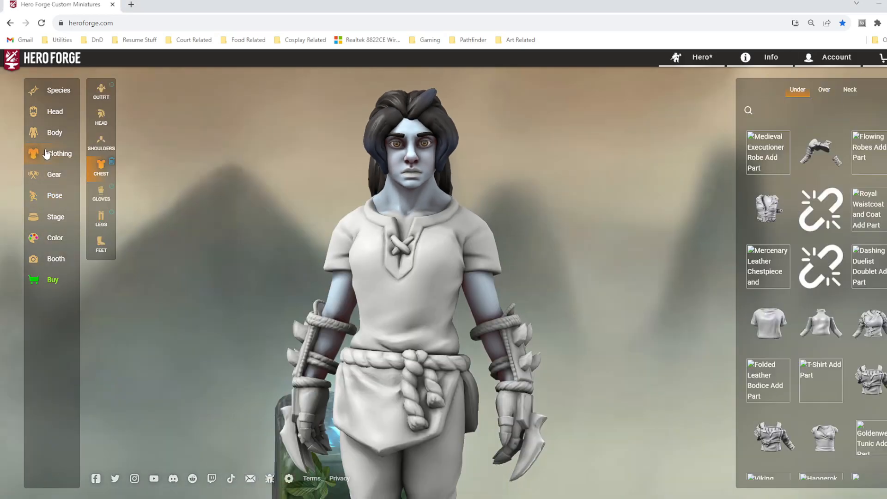
pyautogui.scroll(-1, 782, 326)
pyautogui.click(781, 332)
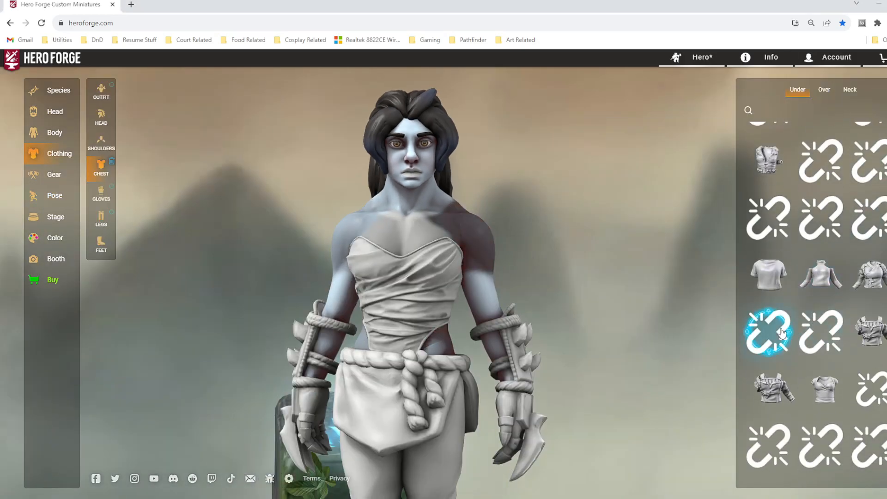
# Add the laced, textured V-shaped shoulder mantle as the chest overlayer
pyautogui.click(822, 91)
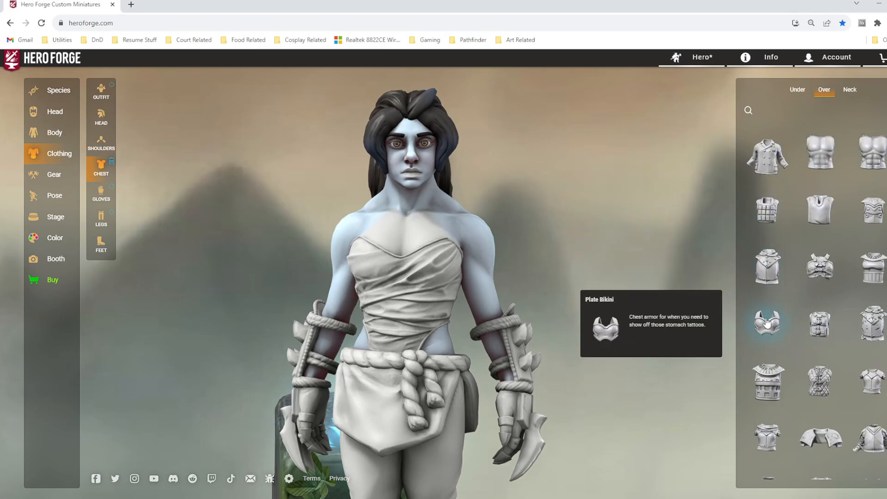
pyautogui.scroll(-5, 775, 382)
pyautogui.scroll(-3, 775, 382)
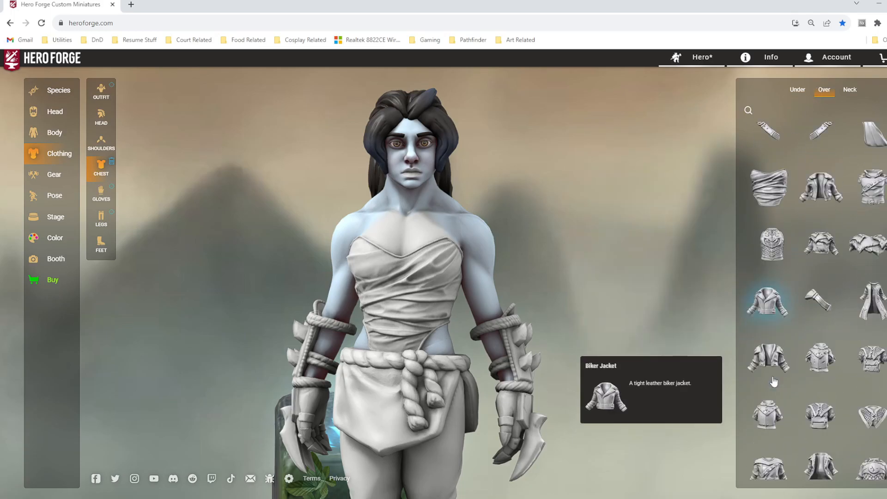
pyautogui.click(879, 406)
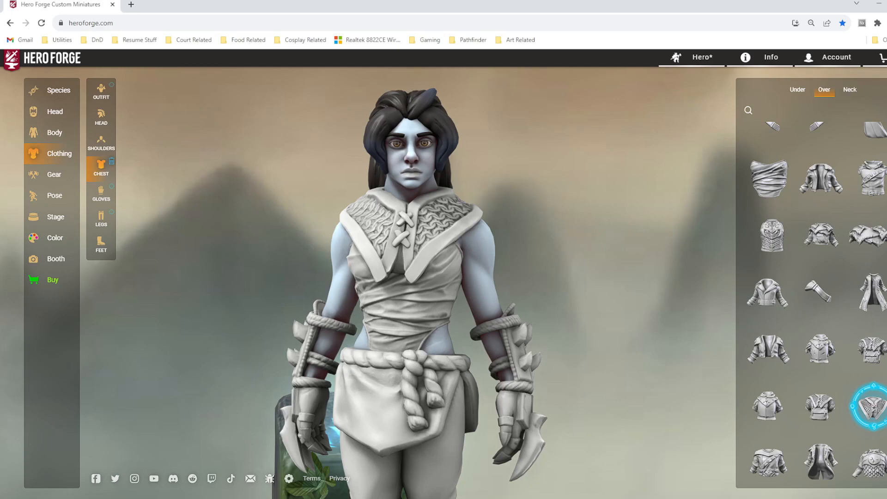
# Dress the legs in baggy knee-length striped trousers with the belted open-front skirt over them
pyautogui.click(108, 225)
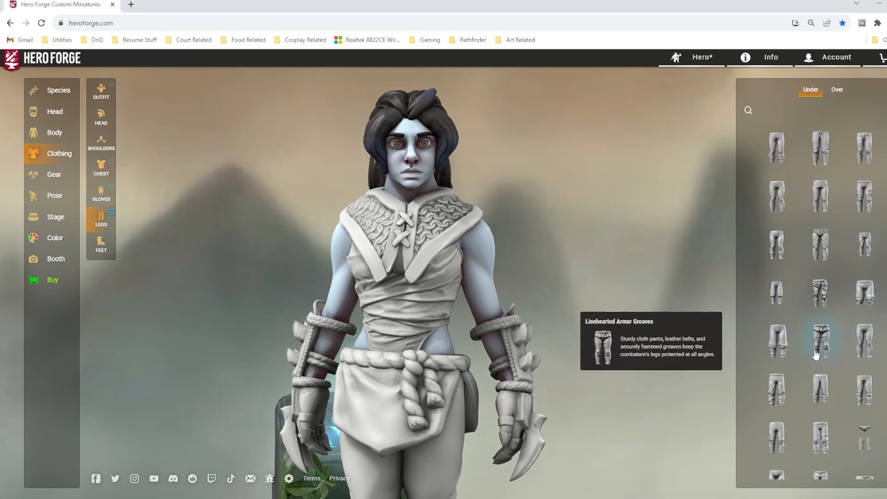
pyautogui.scroll(-3, 790, 356)
pyautogui.click(777, 388)
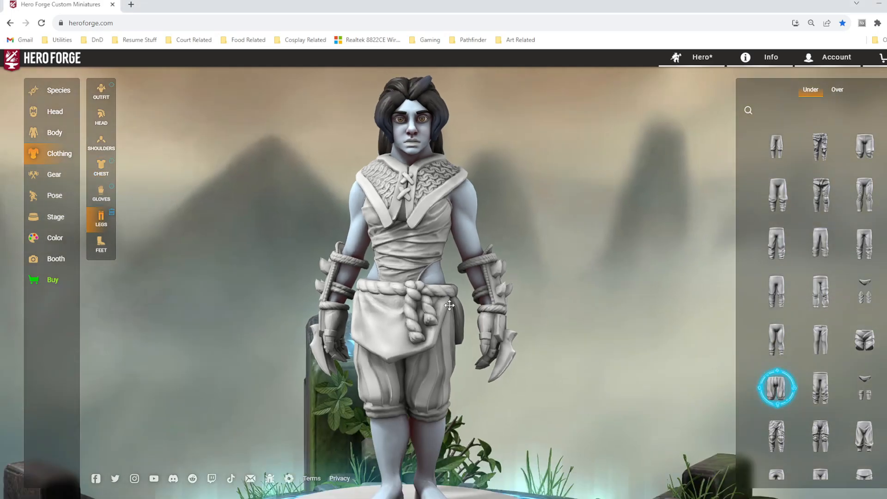
pyautogui.click(837, 89)
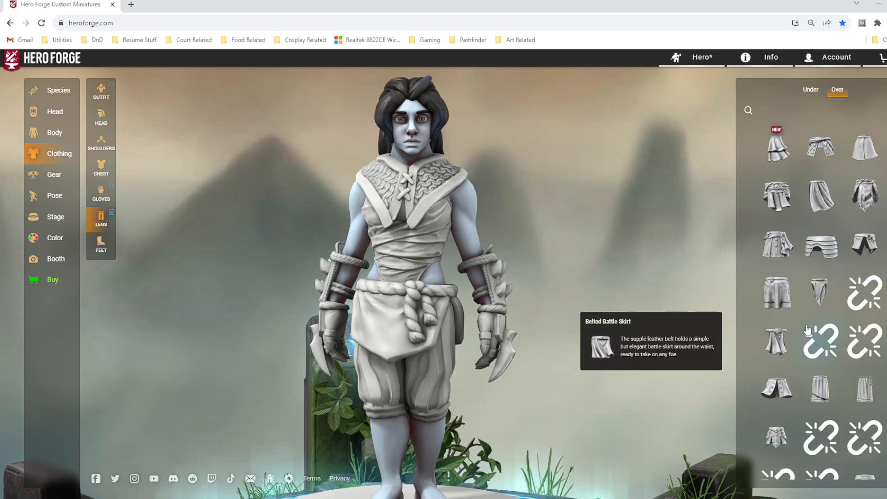
pyautogui.click(865, 244)
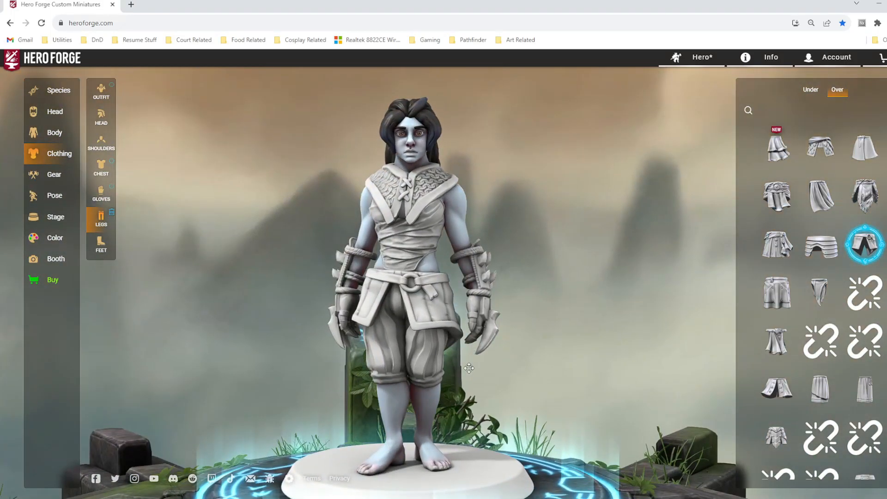
# Try strapped knee-high greaves and plated knee boots on the feet, and browse further footwear
pyautogui.click(101, 243)
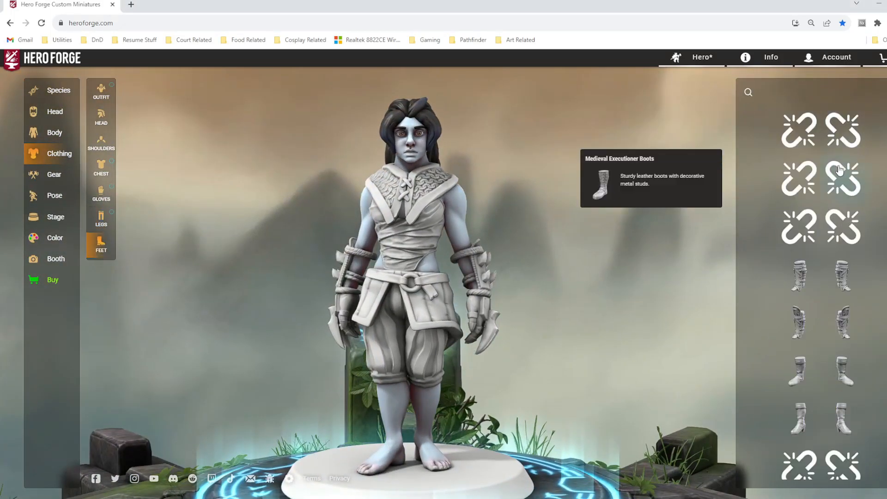
pyautogui.click(846, 233)
pyautogui.click(843, 322)
pyautogui.scroll(-3, 842, 342)
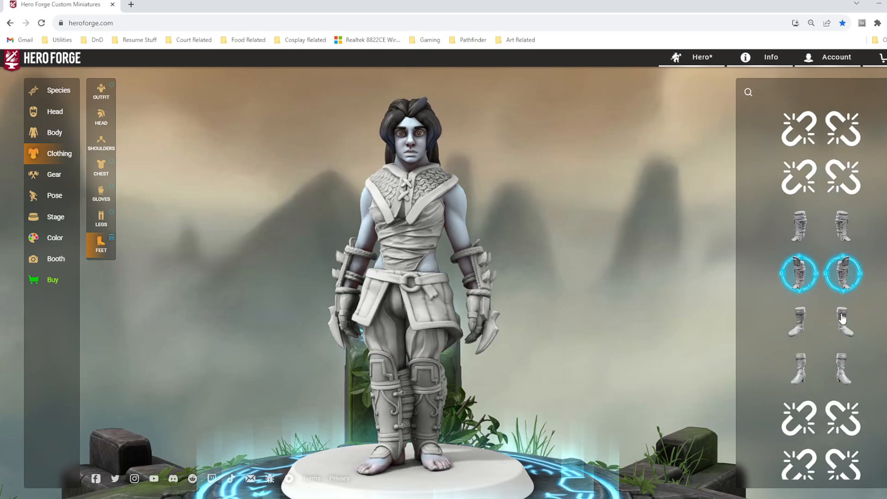
pyautogui.click(844, 456)
pyautogui.scroll(-4, 846, 457)
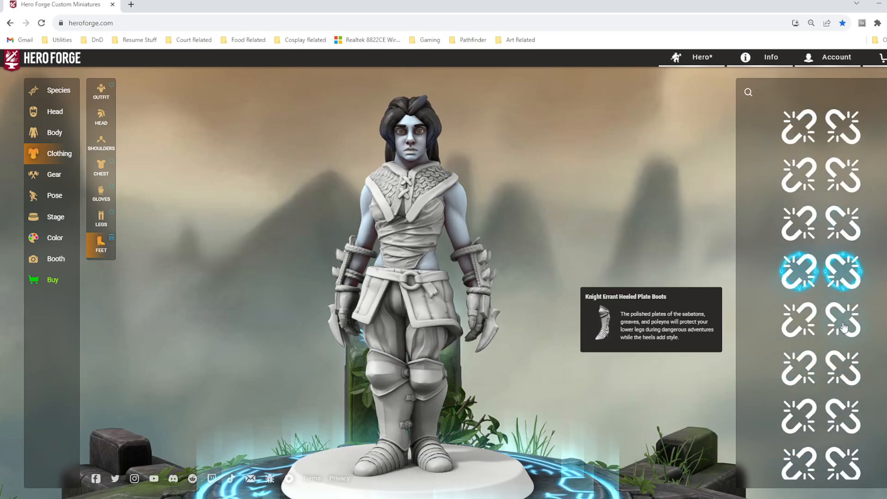
pyautogui.scroll(-4, 846, 458)
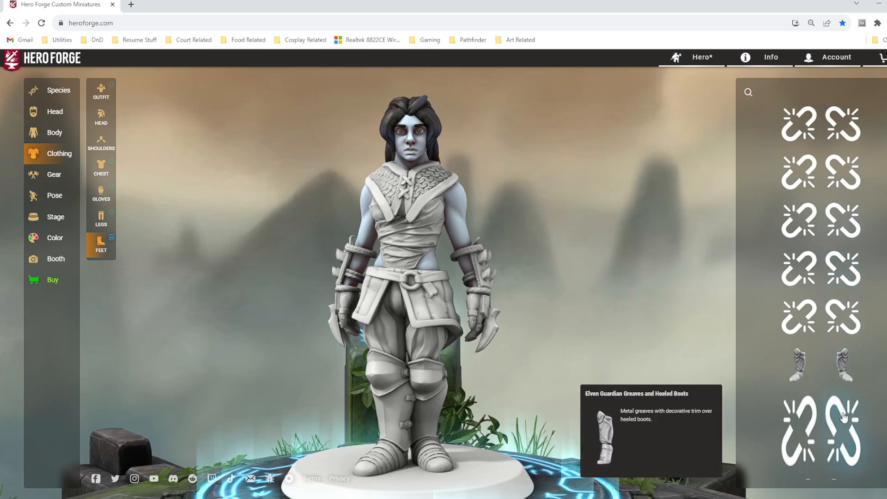
pyautogui.scroll(-6, 851, 414)
pyautogui.scroll(-5, 842, 444)
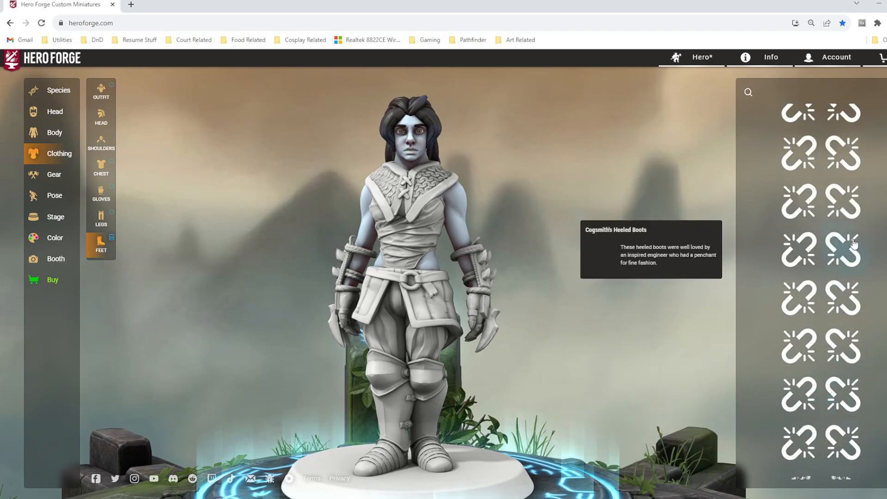
# Try Cogsmith's Heeled Boots and the tall front-laced boots on the feet
pyautogui.click(842, 208)
pyautogui.click(840, 245)
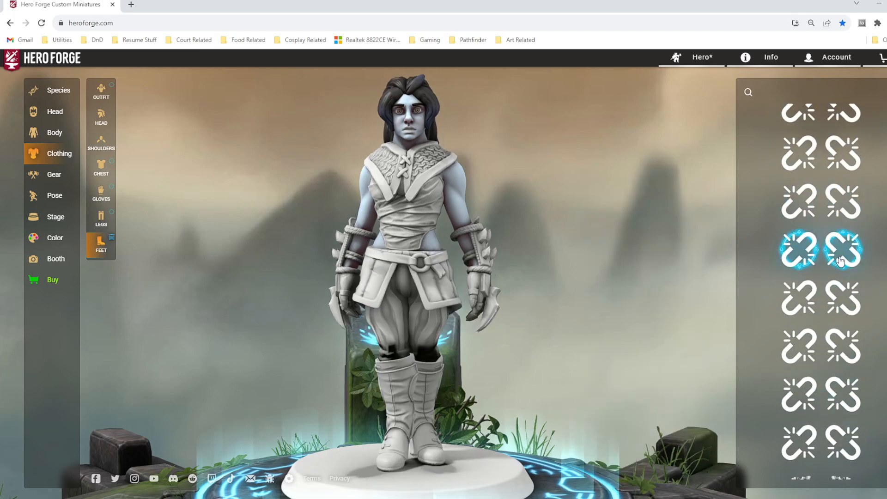
pyautogui.scroll(1, 842, 448)
pyautogui.scroll(3, 842, 444)
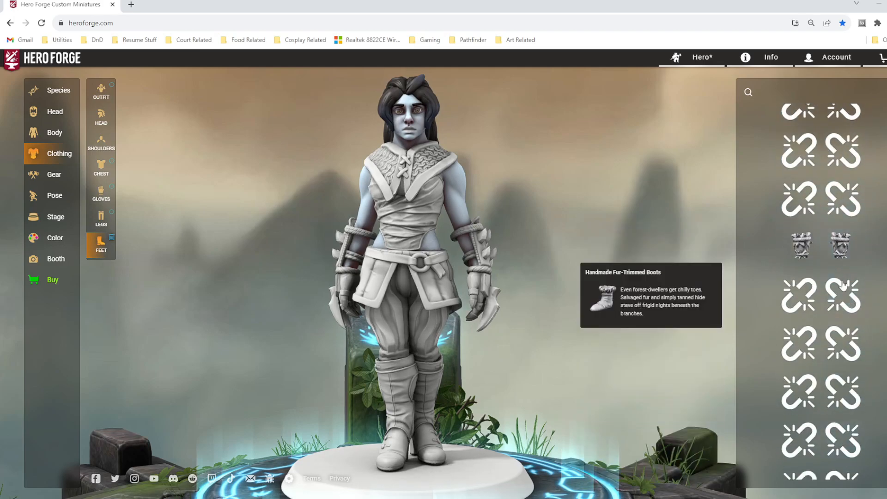
pyautogui.scroll(-1, 844, 419)
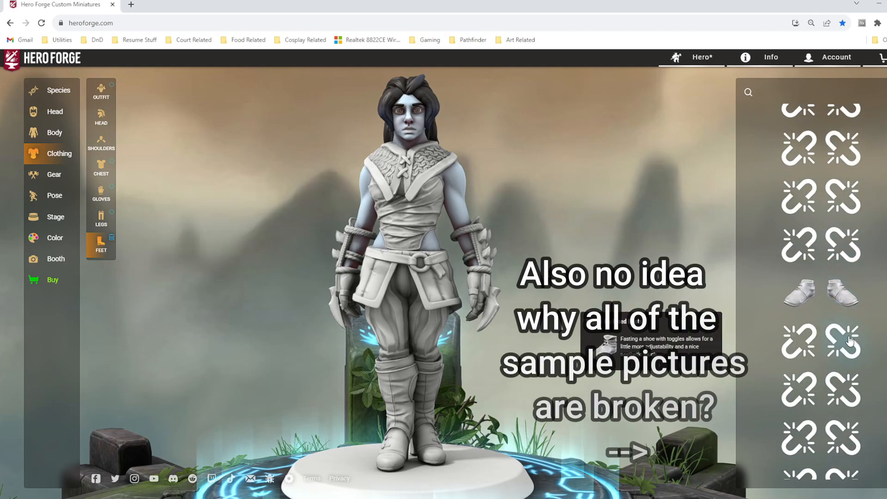
pyautogui.click(848, 421)
# Equip the Flat Frilled Boots on the feet
pyautogui.scroll(-5, 846, 416)
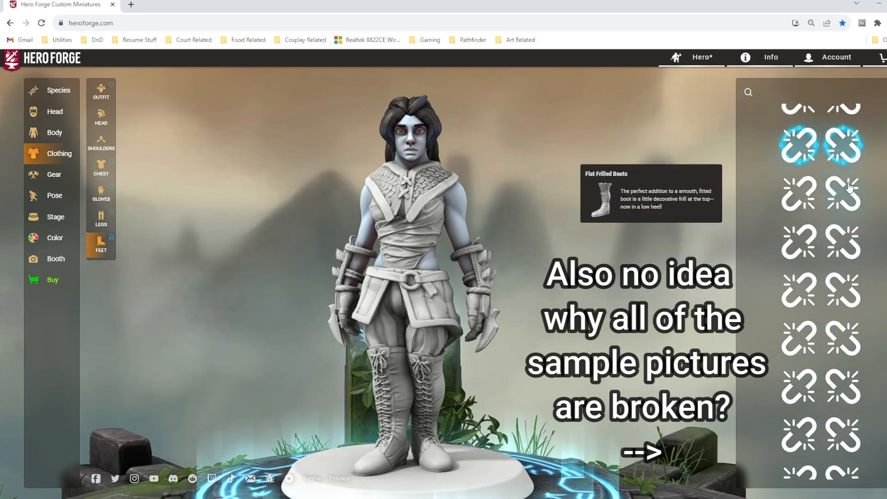
pyautogui.click(836, 194)
pyautogui.moveTo(511, 423)
pyautogui.mouseDown()
pyautogui.moveTo(481, 423)
pyautogui.moveTo(516, 419)
pyautogui.mouseUp()
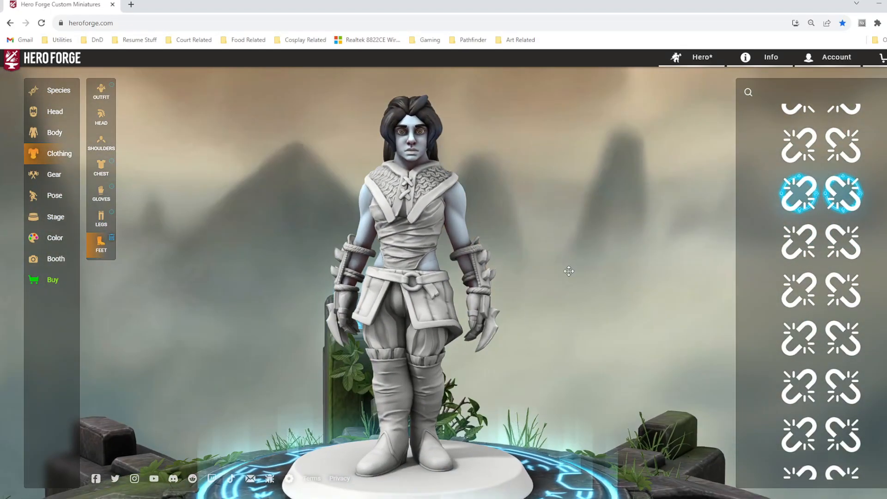
# Paint the folded bodice with the muted sage-green neutral fabric paint
pyautogui.scroll(2, 569, 271)
pyautogui.click(52, 238)
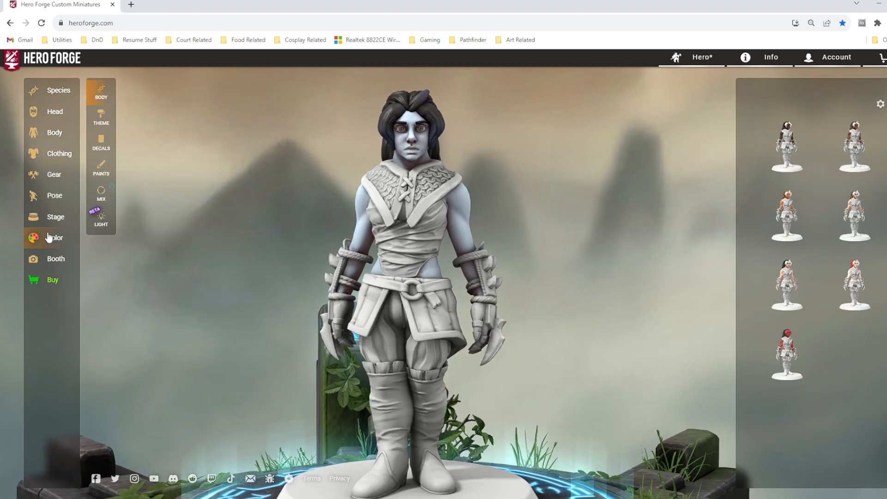
pyautogui.click(101, 167)
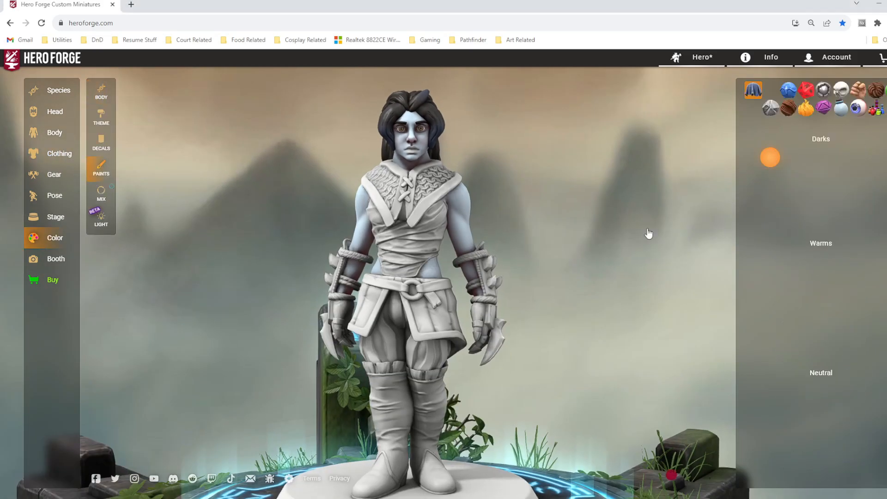
pyautogui.click(410, 258)
pyautogui.click(846, 158)
pyautogui.scroll(-1, 818, 277)
pyautogui.click(795, 393)
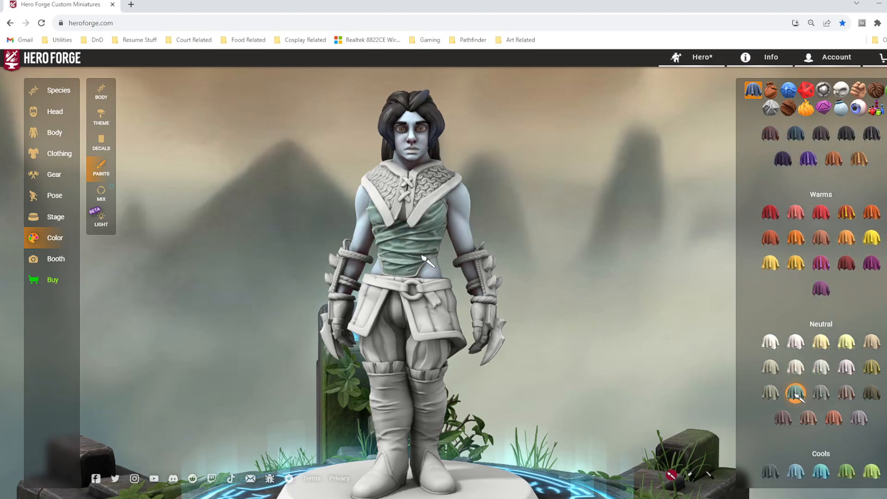
# Apply the same sage green to the skirt's belt and trim, mantle laces, alternating trouser stripes and cuffs, and boot feet
pyautogui.click(429, 347)
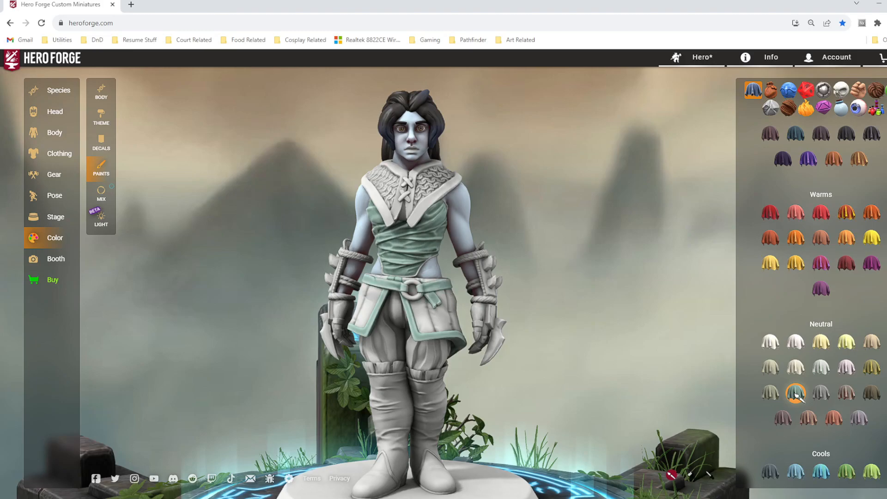
pyautogui.click(409, 199)
pyautogui.click(432, 354)
# Paint the boot shafts, remaining trouser stripes and mantle border in dark charcoal fabric
pyautogui.scroll(-3, 444, 432)
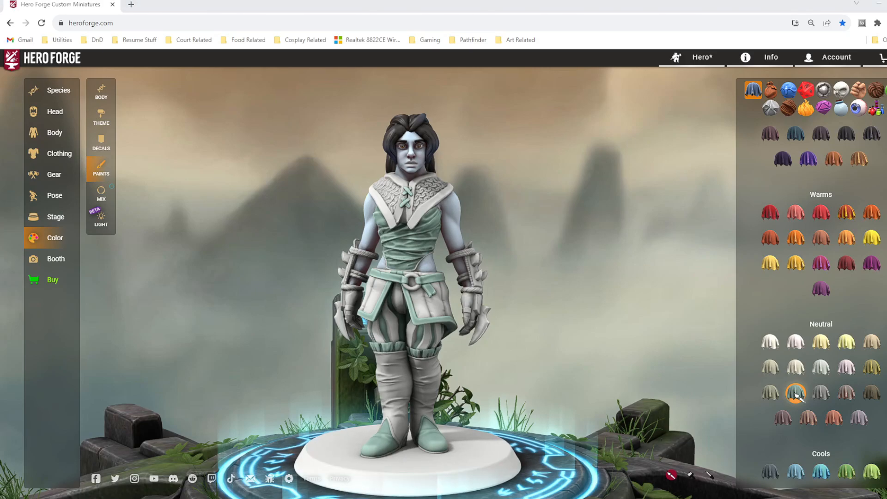
pyautogui.click(855, 137)
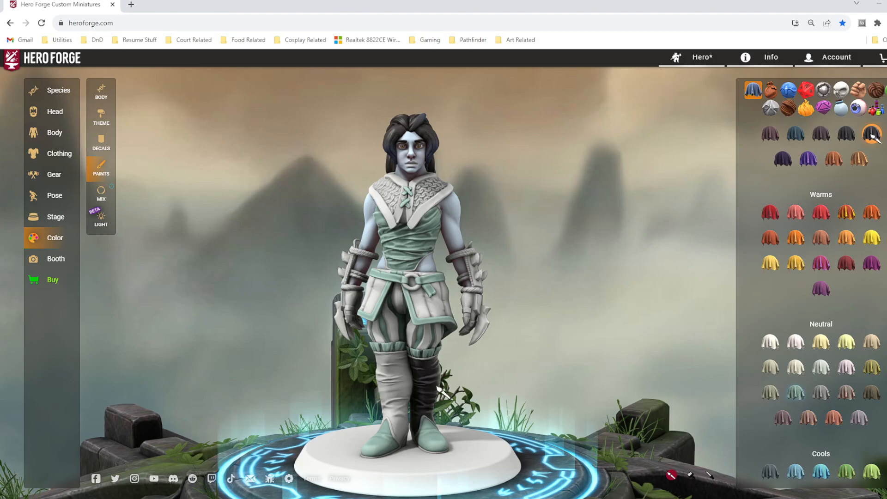
pyautogui.click(434, 347)
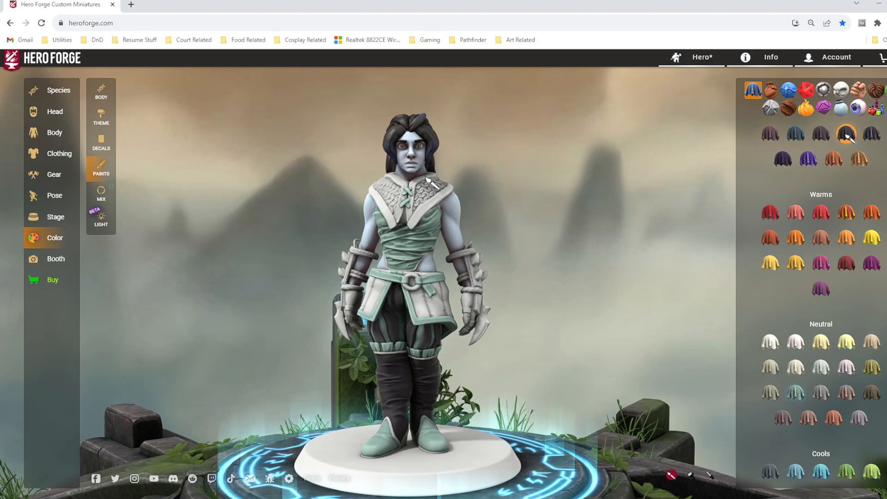
pyautogui.scroll(4, 529, 423)
# Paint the mantle's chainmail texture with a weathered silver metal paint
pyautogui.click(824, 90)
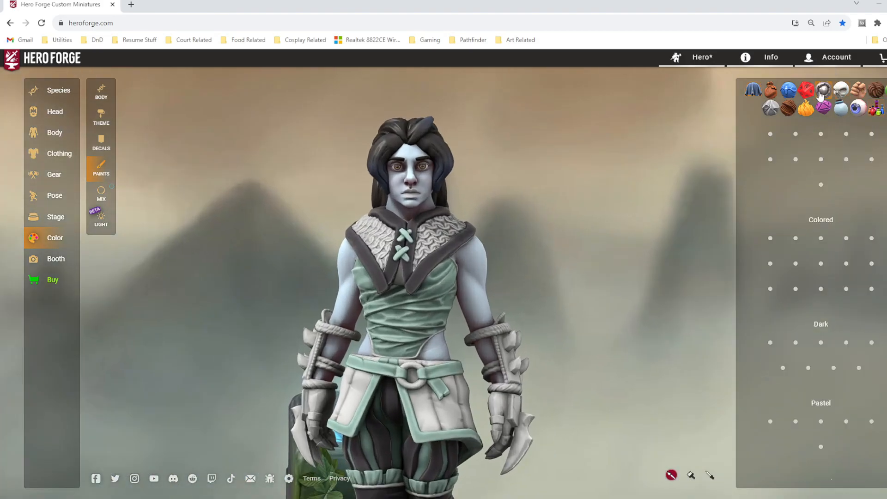
pyautogui.click(847, 135)
pyautogui.click(443, 233)
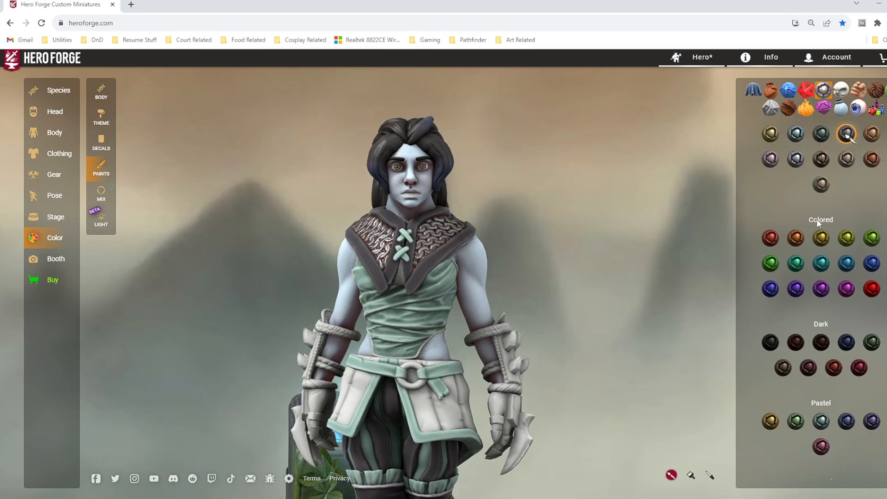
pyautogui.click(796, 159)
pyautogui.click(452, 235)
# Paint the spikes, claw blades and metal fittings on both gauntlets in the same weathered silver
pyautogui.scroll(-3, 587, 284)
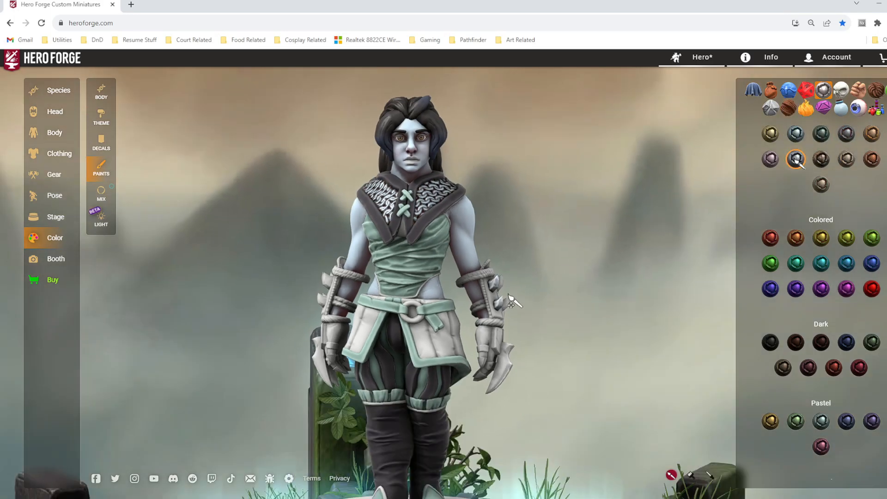
pyautogui.moveTo(589, 361); pyautogui.dragTo(357, 314)
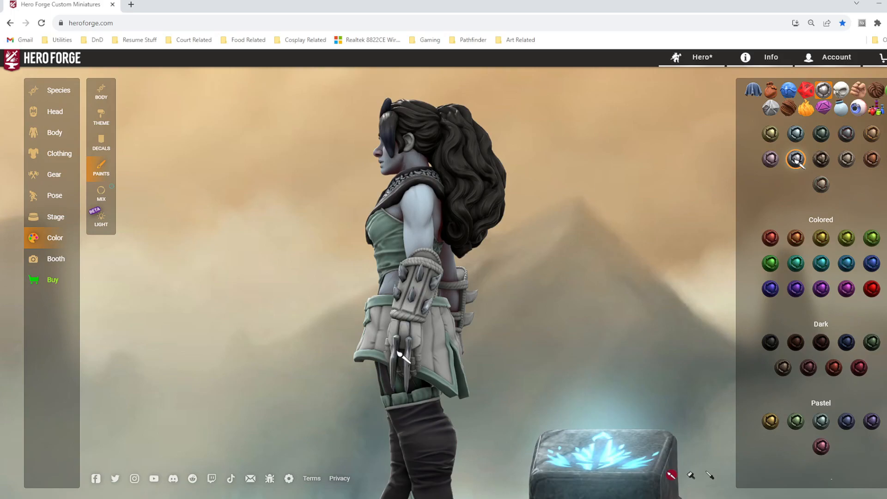
pyautogui.moveTo(640, 307); pyautogui.dragTo(377, 318)
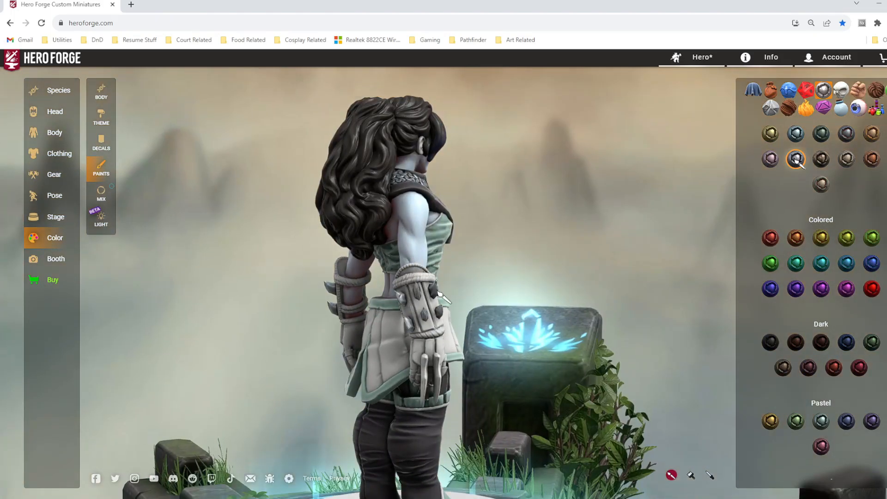
pyautogui.moveTo(430, 369); pyautogui.dragTo(475, 475)
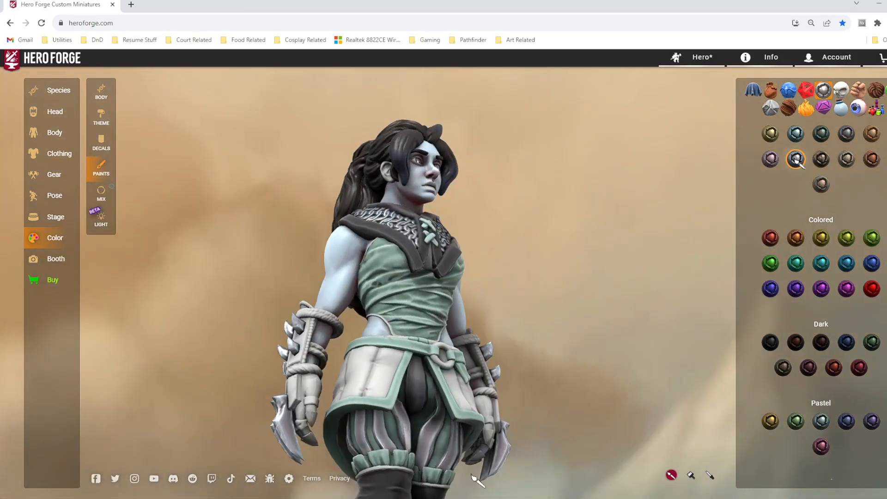
pyautogui.click(315, 402)
pyautogui.moveTo(620, 415); pyautogui.dragTo(549, 431)
# Paint the bracers and gloves of the gauntlets in black dyed leather
pyautogui.click(775, 93)
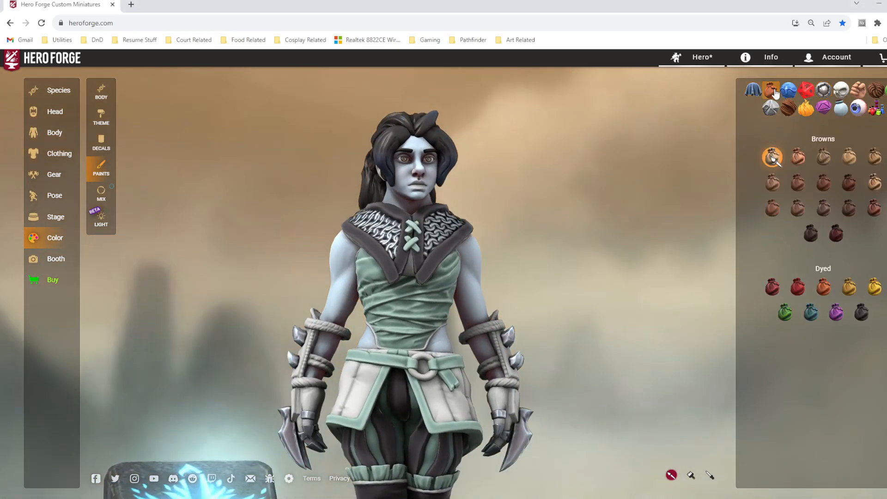
pyautogui.moveTo(637, 389); pyautogui.dragTo(431, 407)
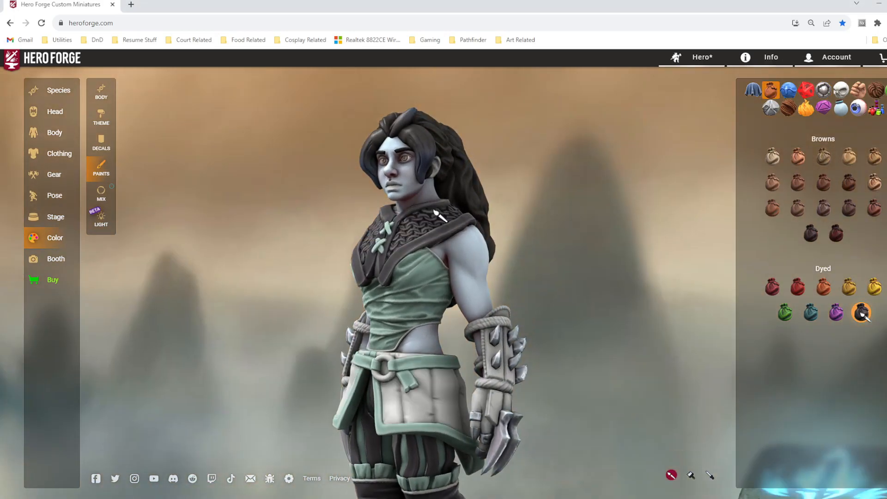
pyautogui.moveTo(605, 403); pyautogui.dragTo(382, 400)
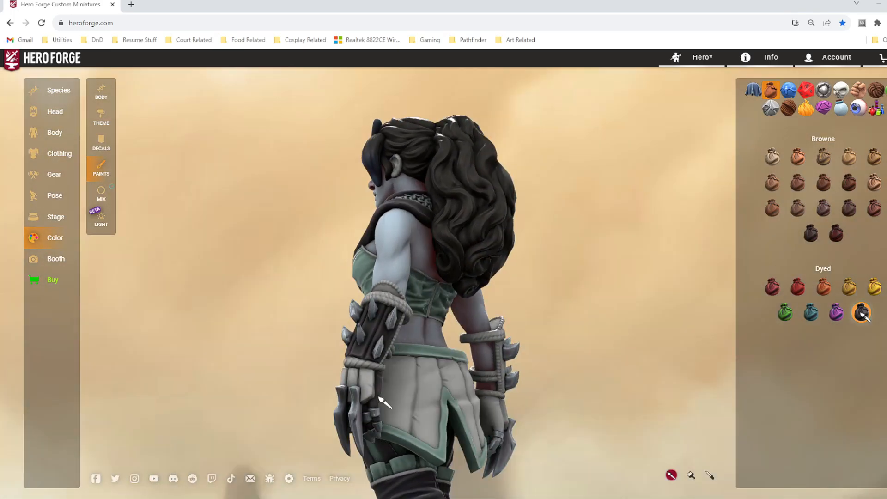
pyautogui.moveTo(606, 409); pyautogui.dragTo(318, 363)
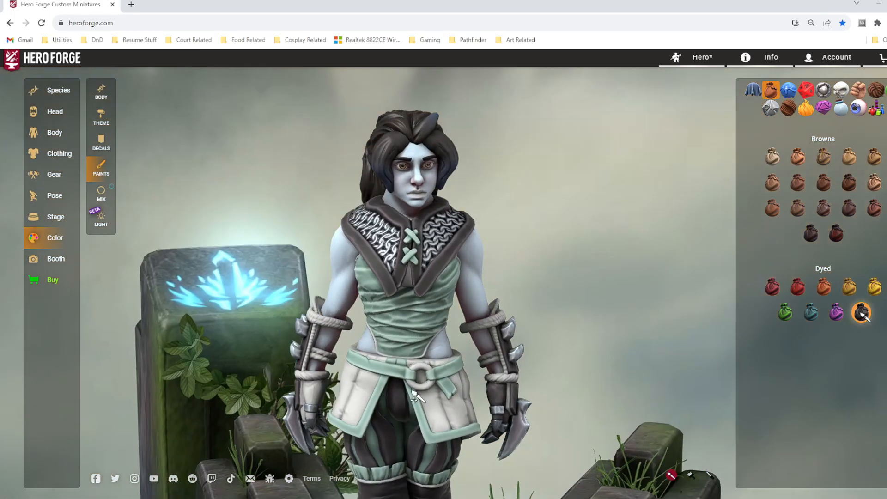
# Paint the skirt panels in a dark colour and the belt ring in weathered metal
pyautogui.click(823, 89)
pyautogui.click(796, 158)
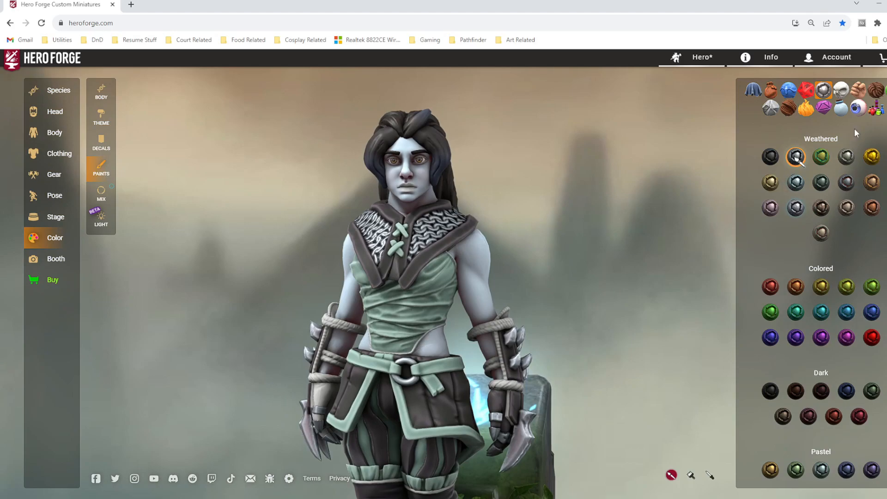
# Paint the rope wraps on both gauntlets and the remaining pale glove areas in Charcoal Cashmere
pyautogui.click(754, 89)
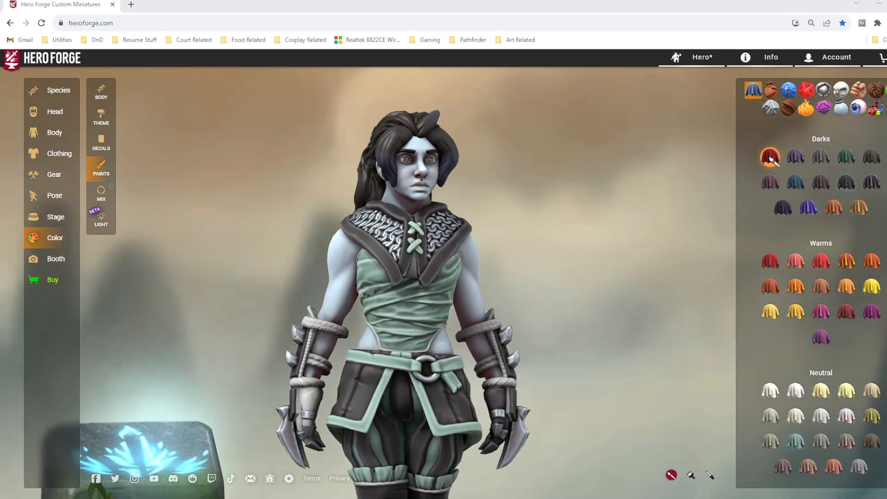
pyautogui.click(872, 185)
pyautogui.moveTo(601, 367); pyautogui.dragTo(384, 370)
pyautogui.moveTo(602, 406); pyautogui.dragTo(460, 299)
pyautogui.moveTo(607, 347)
pyautogui.mouseDown()
pyautogui.moveTo(307, 381)
pyautogui.moveTo(358, 368)
pyautogui.moveTo(644, 376)
pyautogui.moveTo(620, 366)
pyautogui.mouseUp()
pyautogui.click(501, 400)
pyautogui.click(307, 404)
pyautogui.click(324, 384)
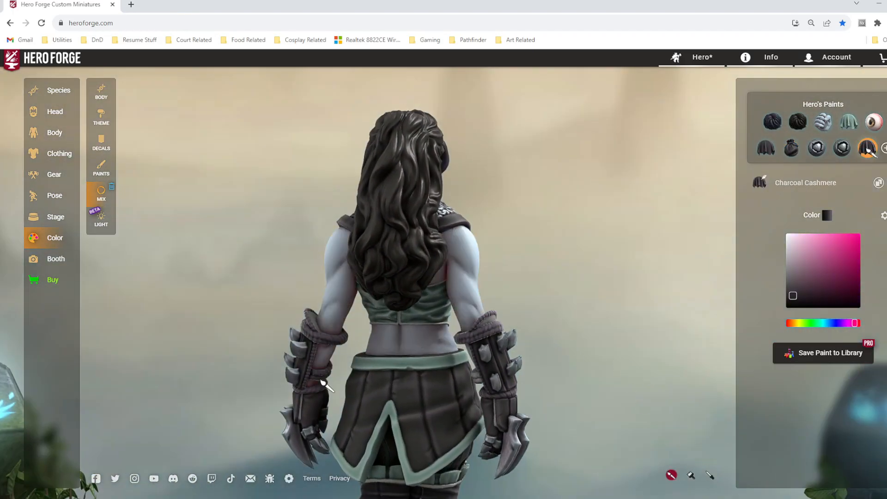
pyautogui.moveTo(490, 388); pyautogui.dragTo(190, 371)
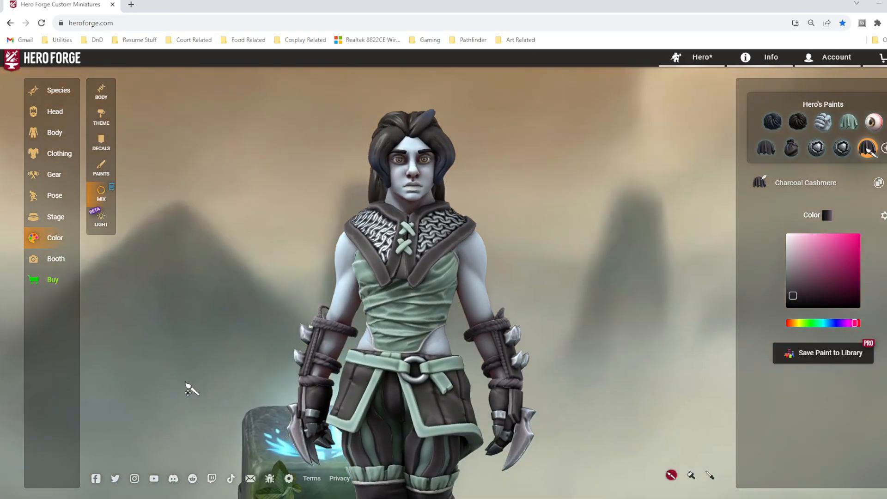
# Apply the red slash-stripe body decal to the torso and arms on layer E
pyautogui.scroll(5, 187, 390)
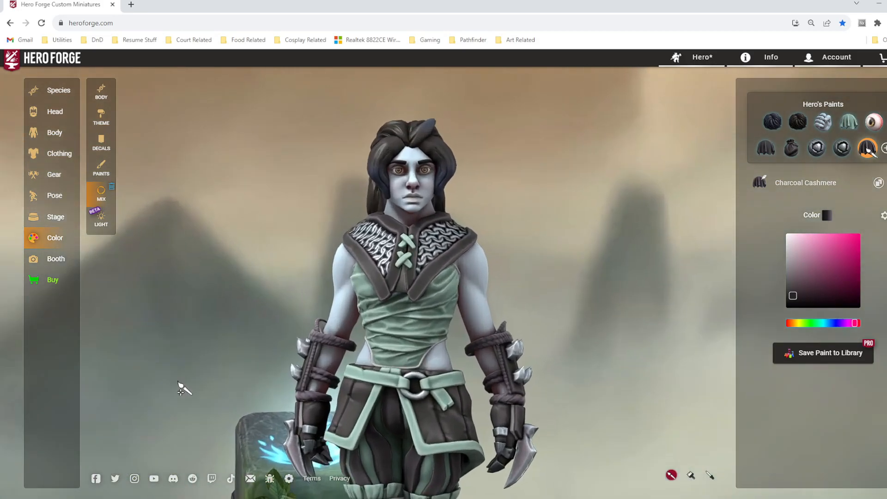
pyautogui.click(101, 141)
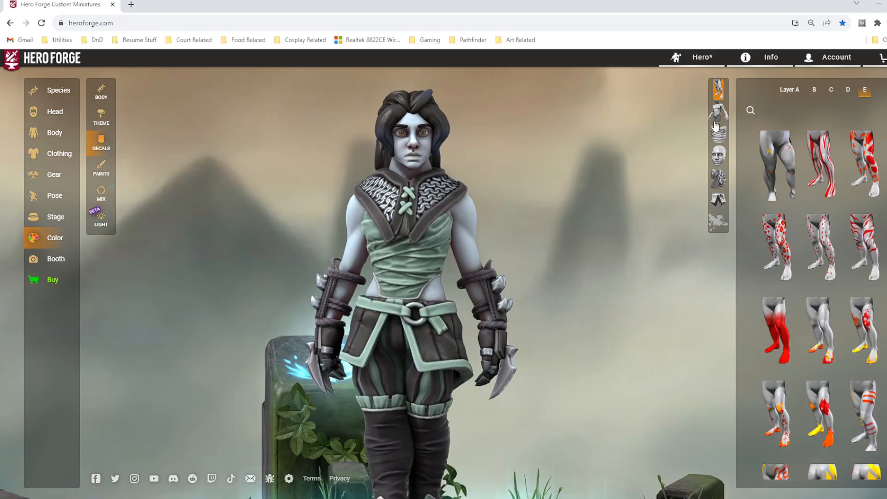
pyautogui.click(716, 119)
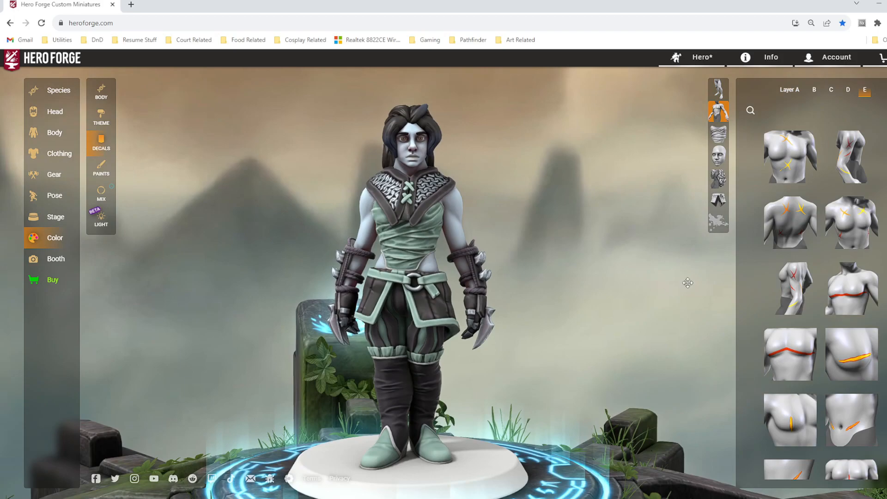
pyautogui.scroll(-5, 850, 351)
pyautogui.click(850, 243)
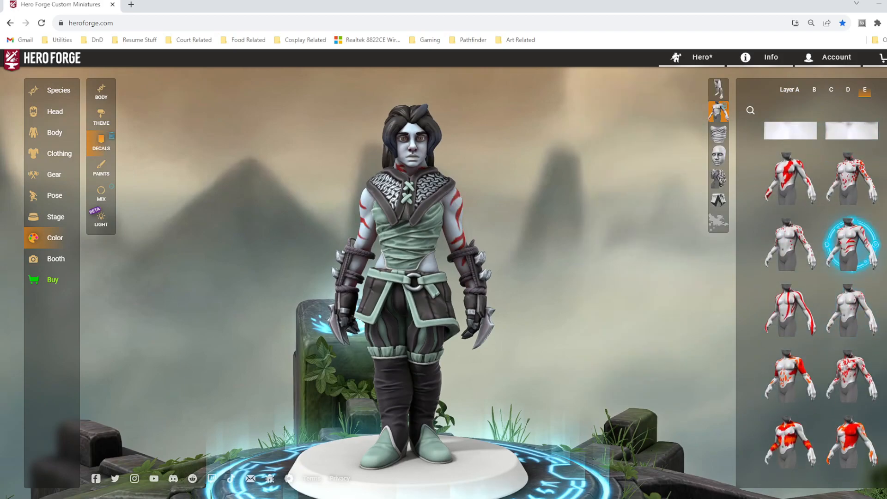
# Recolour the body's slash-stripe decal in black and add the Roan decal in pale green on layer D
pyautogui.click(823, 164)
pyautogui.click(850, 92)
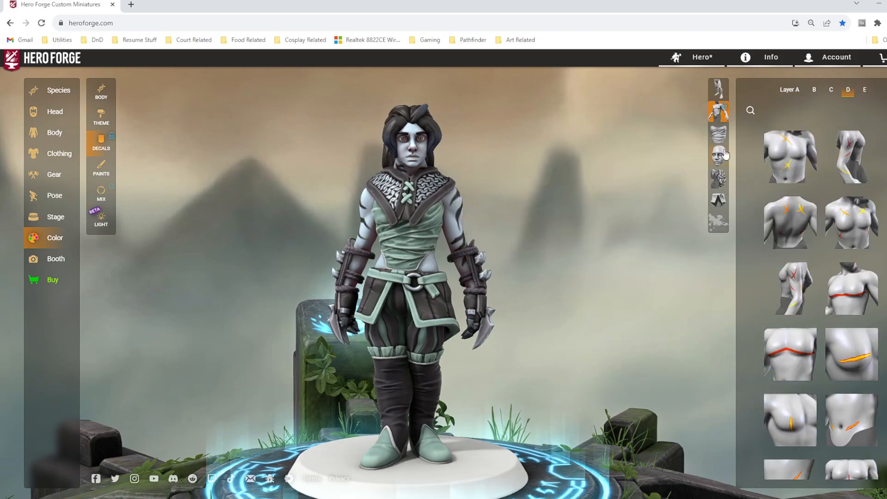
pyautogui.scroll(-4, 829, 361)
pyautogui.scroll(-1, 830, 361)
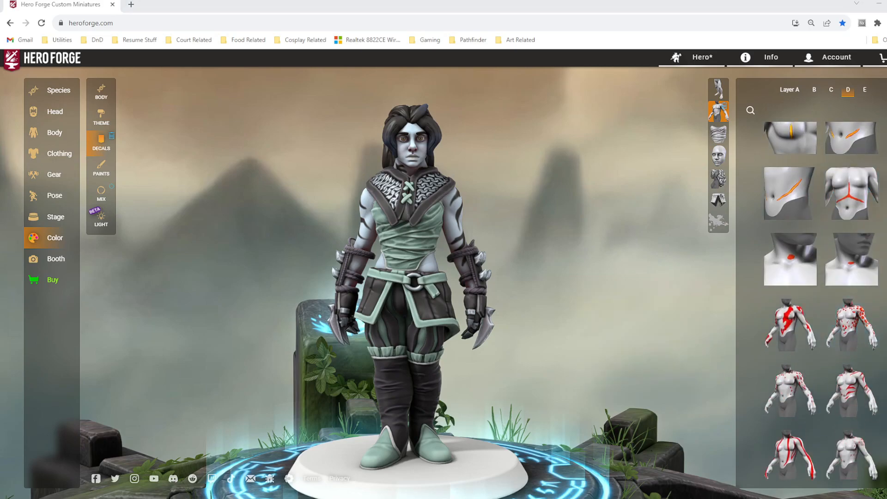
pyautogui.click(434, 194)
pyautogui.scroll(1, 606, 264)
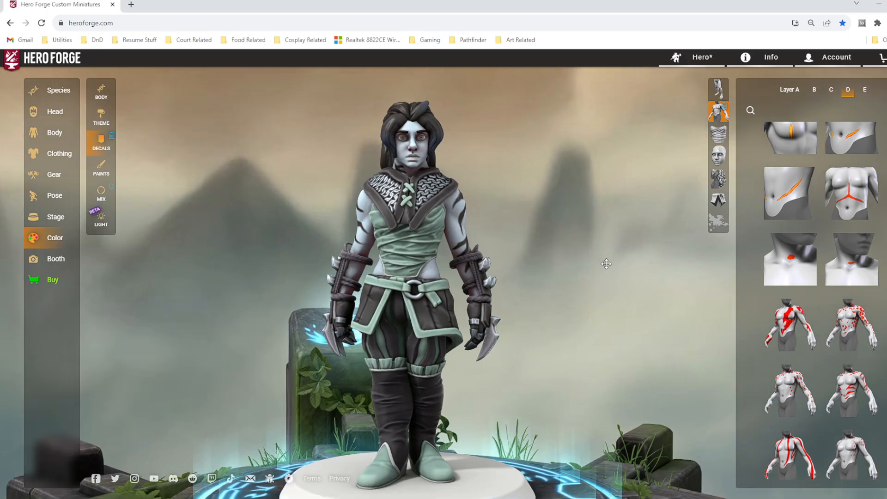
pyautogui.scroll(-3, 752, 399)
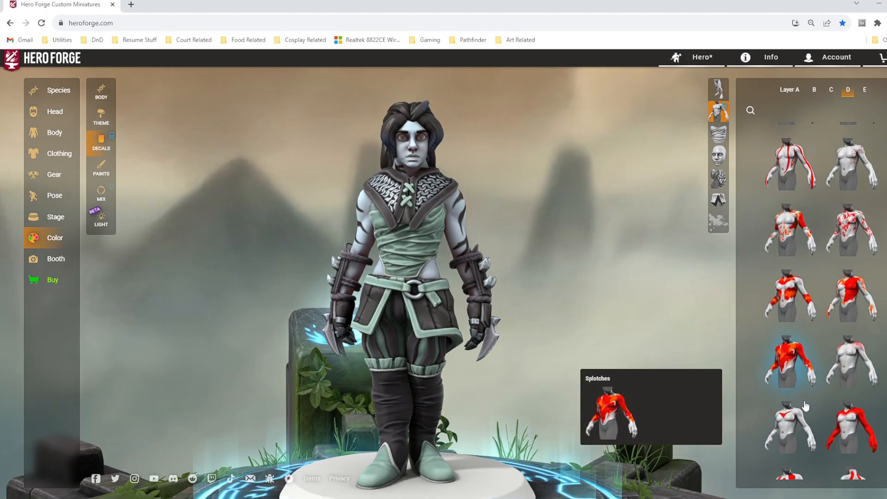
pyautogui.click(850, 363)
pyautogui.scroll(4, 620, 316)
pyautogui.moveTo(620, 316); pyautogui.dragTo(644, 311)
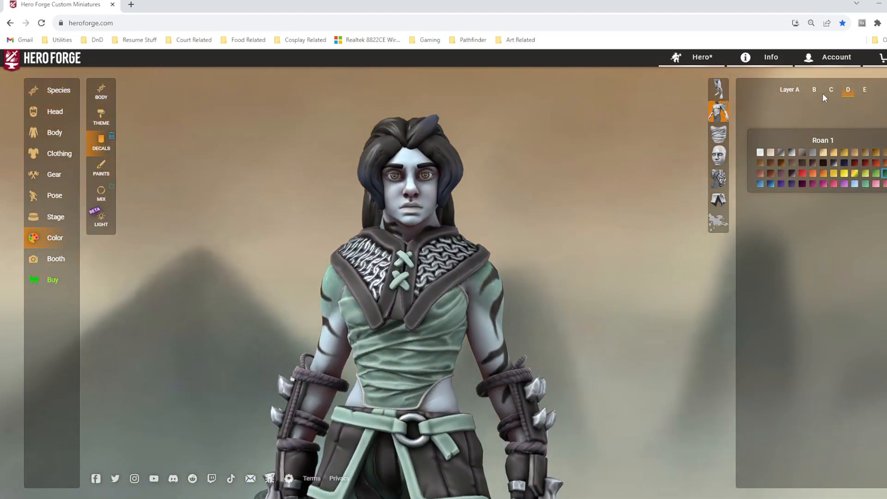
# Add the Editorial Blush face decal on layer E, mirror it, and set both of its colours to purple
pyautogui.click(719, 157)
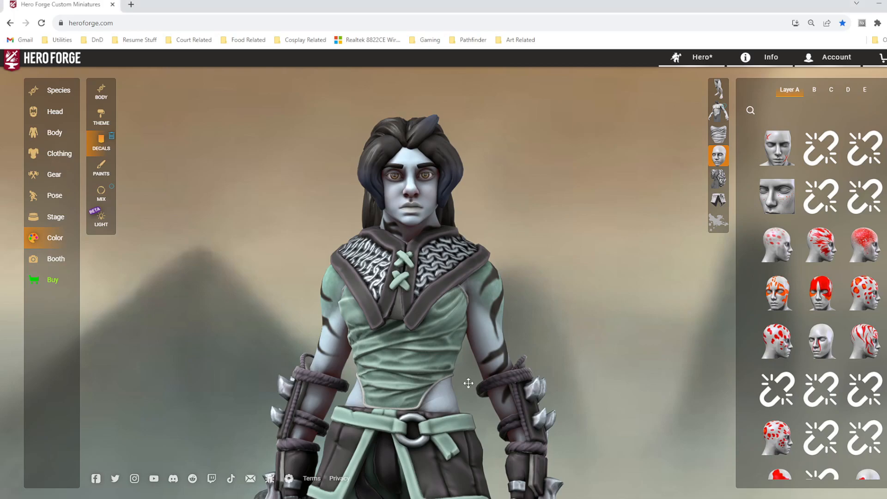
pyautogui.scroll(-3, 638, 358)
pyautogui.scroll(3, 638, 358)
pyautogui.click(865, 90)
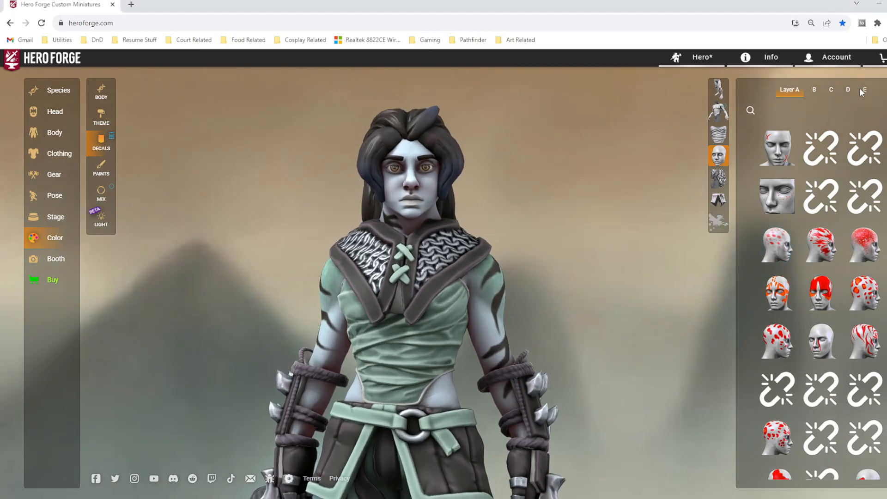
pyautogui.scroll(-5, 796, 434)
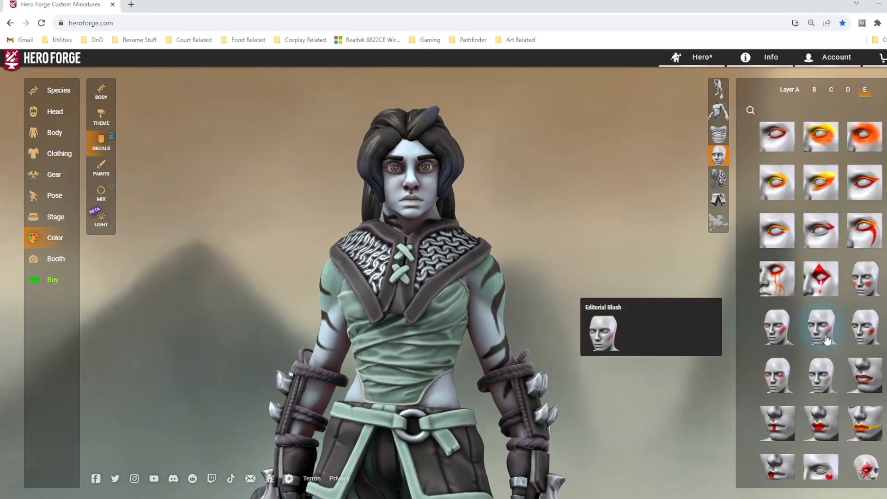
pyautogui.click(825, 337)
pyautogui.click(827, 339)
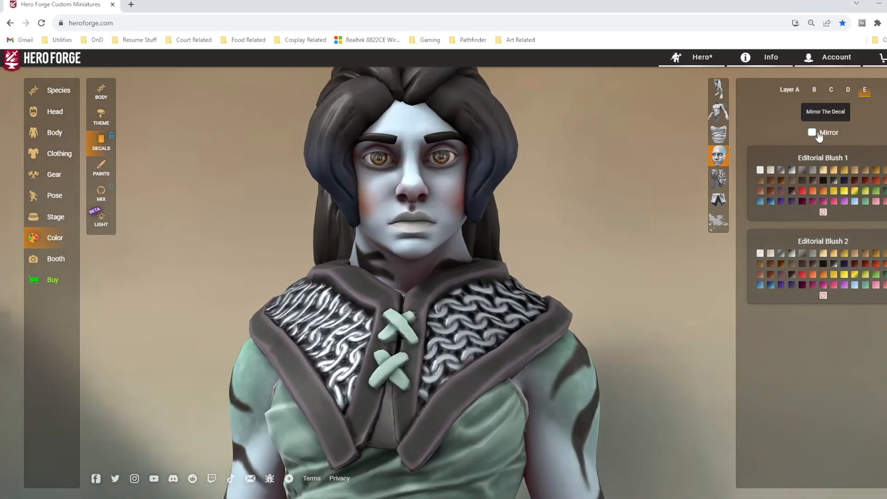
pyautogui.click(818, 134)
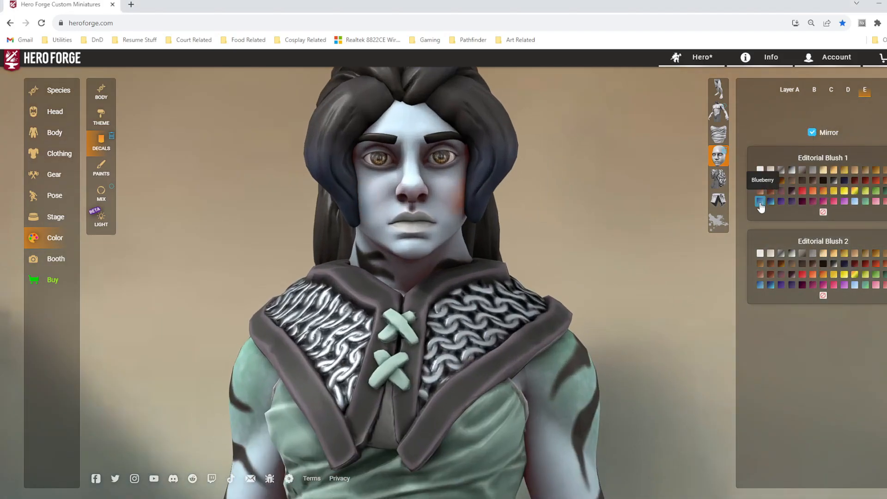
pyautogui.click(782, 289)
pyautogui.click(782, 203)
pyautogui.moveTo(594, 245)
pyautogui.mouseDown()
pyautogui.moveTo(657, 250)
pyautogui.moveTo(435, 252)
pyautogui.moveTo(620, 246)
pyautogui.mouseUp()
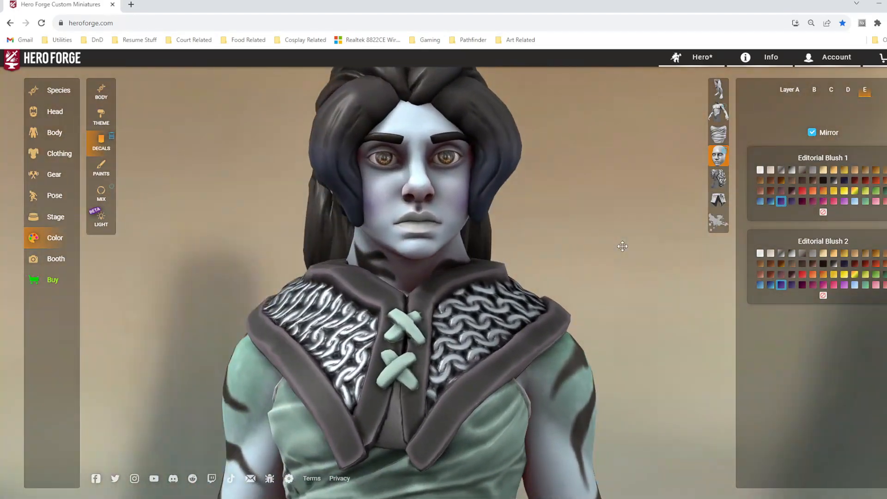
# Add the Tiger Stripes 2 face decal on layer D and colour it black
pyautogui.click(849, 90)
pyautogui.scroll(-10, 867, 345)
pyautogui.click(869, 346)
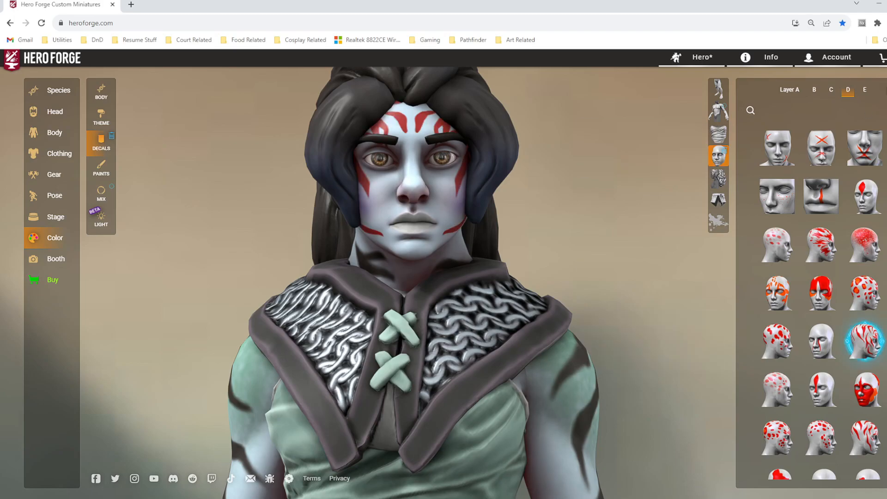
pyautogui.click(885, 88)
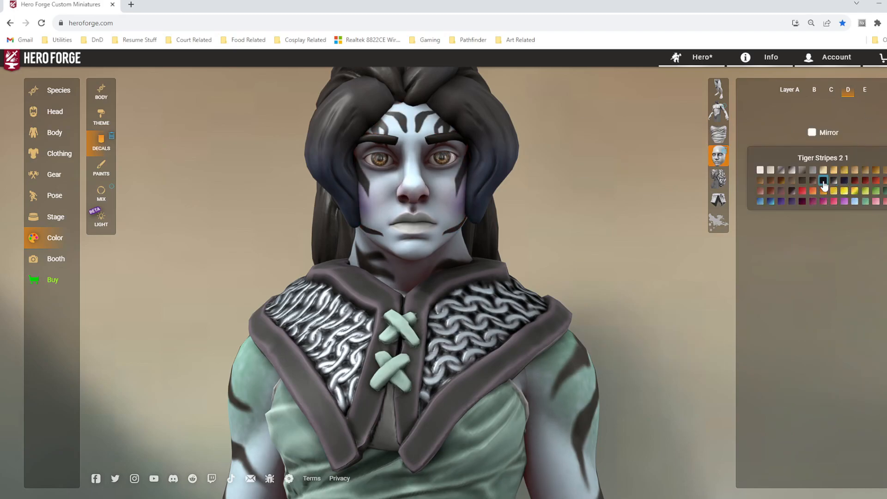
# Add the Strong Winged Eye Makeup face decal on layer C, mirror it, and colour all four of its parts black
pyautogui.click(832, 93)
pyautogui.scroll(-5, 821, 300)
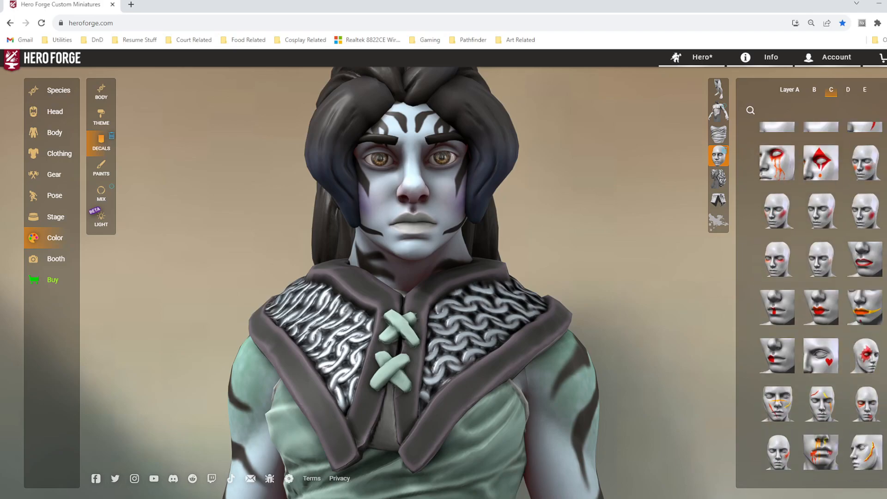
pyautogui.scroll(1, 822, 300)
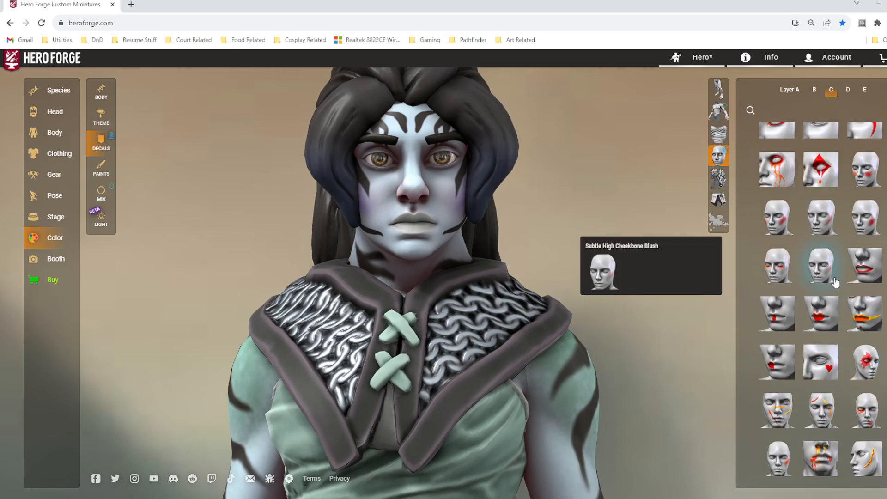
pyautogui.scroll(2, 827, 262)
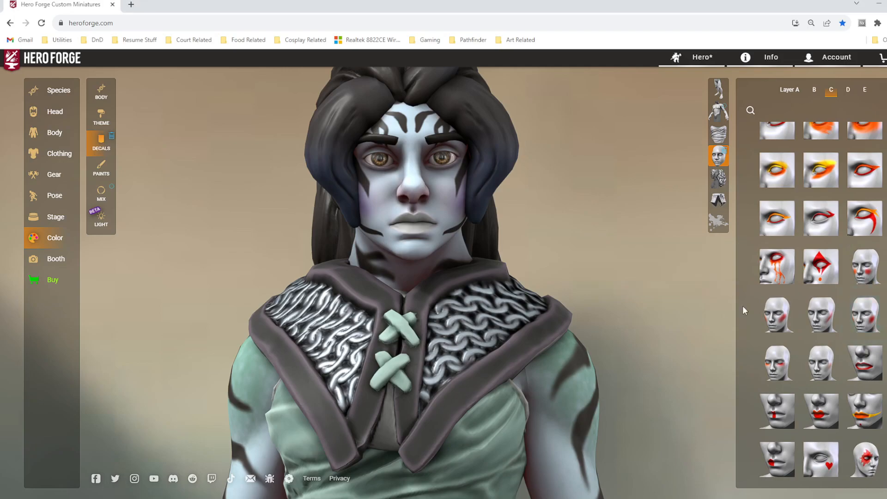
pyautogui.click(886, 111)
pyautogui.click(827, 134)
pyautogui.click(782, 172)
pyautogui.click(782, 235)
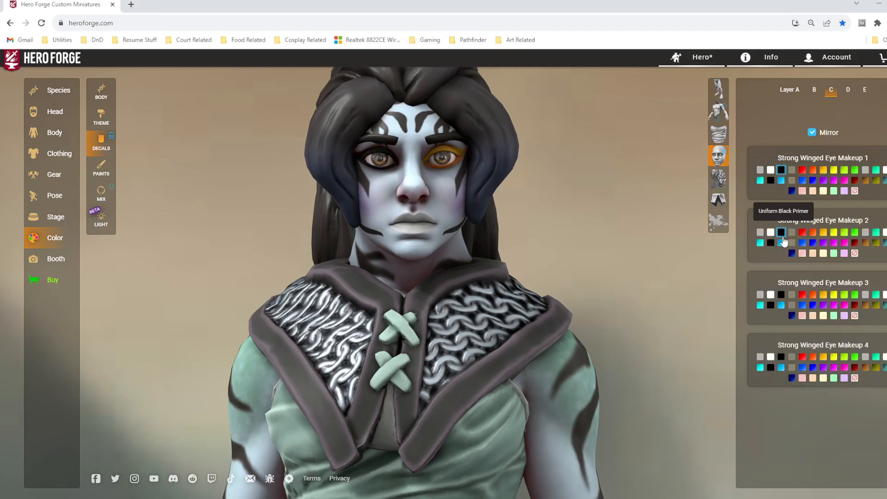
pyautogui.click(782, 357)
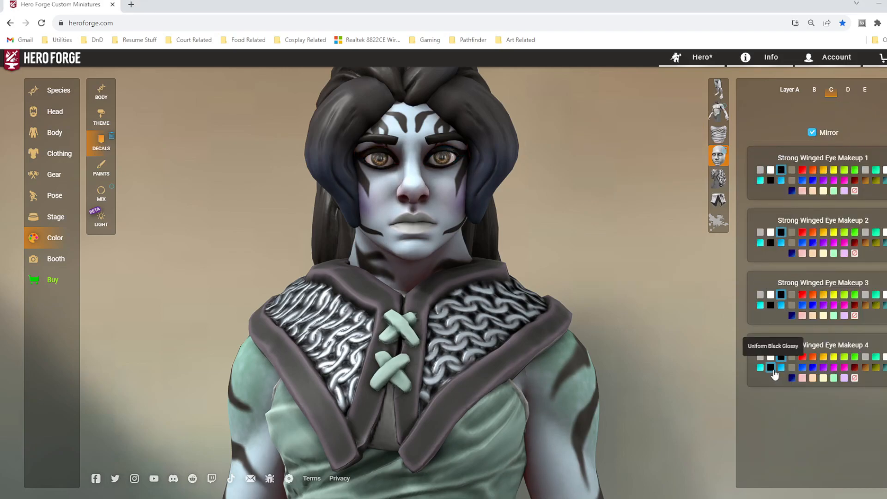
# Add the Ombre Lip face decal on layer B in a dark purple
pyautogui.click(816, 90)
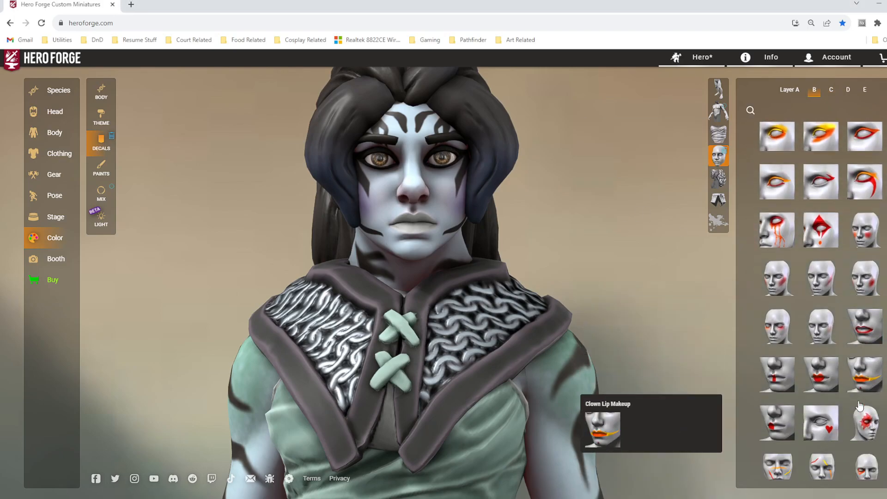
pyautogui.click(864, 326)
pyautogui.click(886, 111)
pyautogui.click(886, 201)
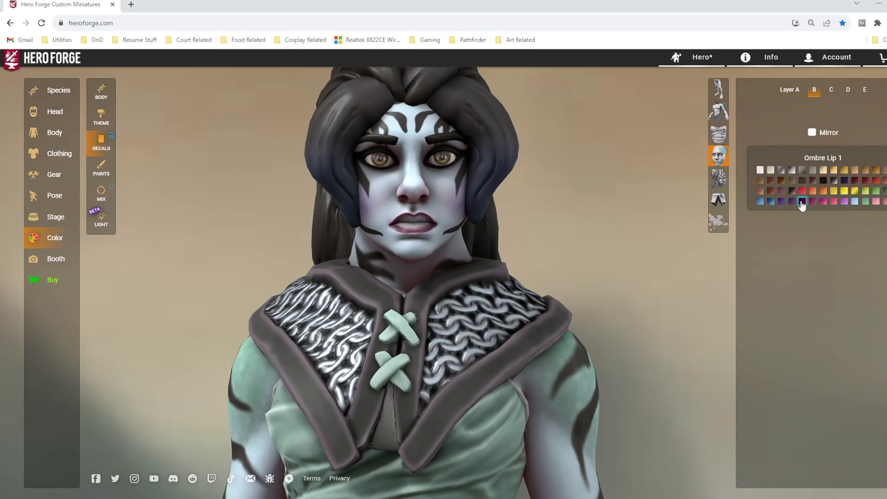
pyautogui.click(101, 167)
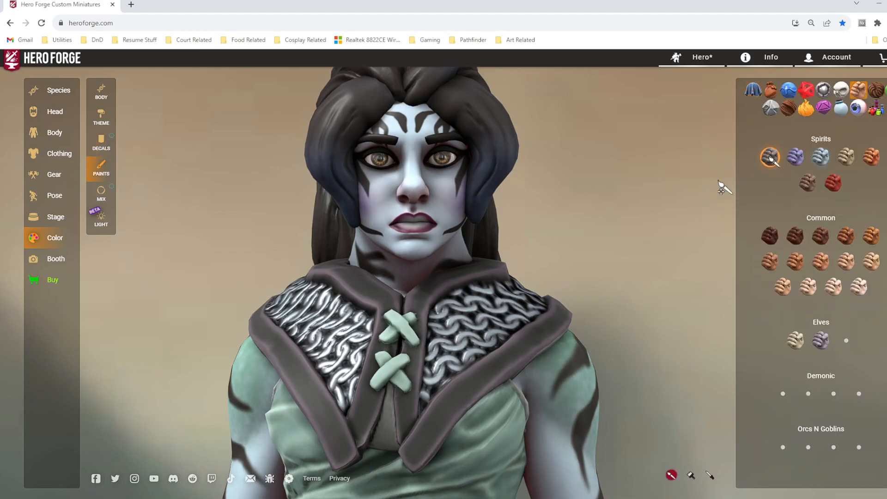
pyautogui.moveTo(636, 285); pyautogui.dragTo(569, 324)
pyautogui.scroll(-3, 669, 271)
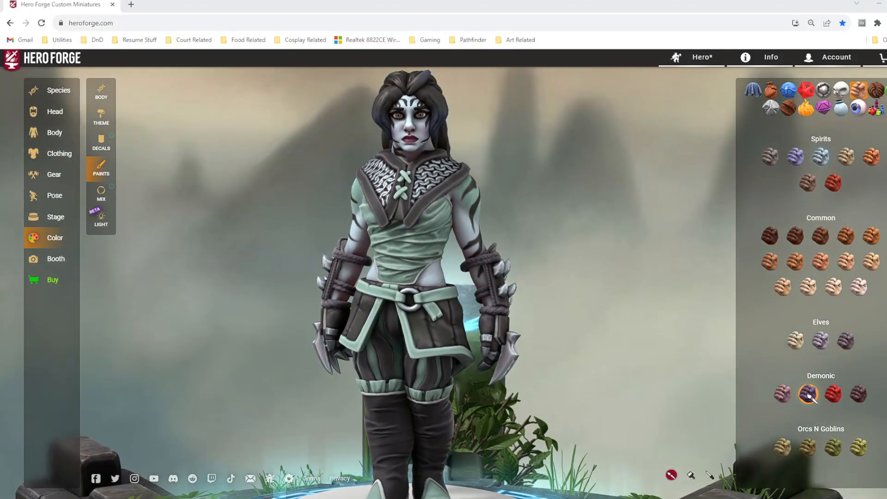
pyautogui.moveTo(246, 376)
pyautogui.mouseDown()
pyautogui.moveTo(511, 373)
pyautogui.moveTo(238, 371)
pyautogui.moveTo(249, 365)
pyautogui.moveTo(250, 372)
pyautogui.mouseUp()
pyautogui.click(37, 196)
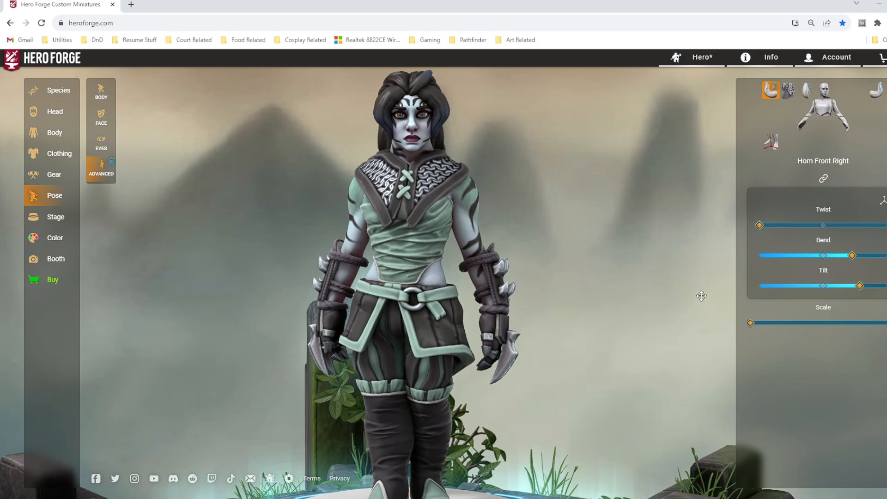
# Give the miniature a round wooden plank base with a chain-patterned rim
pyautogui.click(51, 217)
pyautogui.click(101, 142)
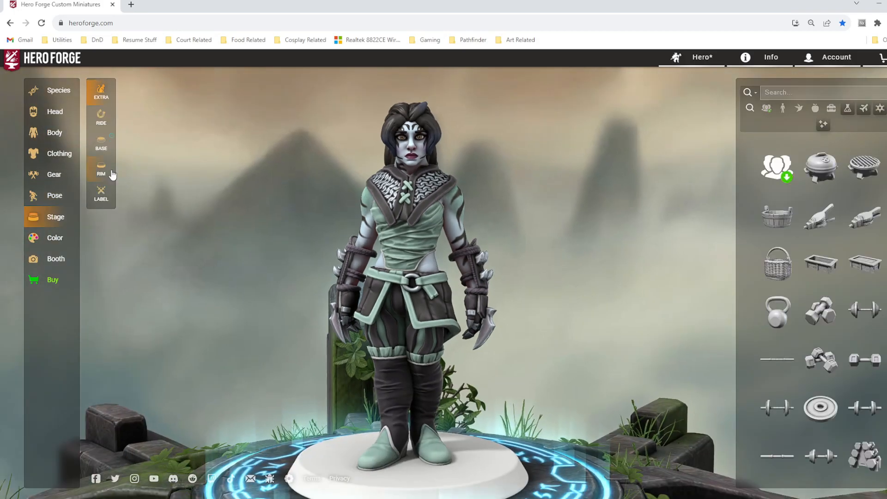
pyautogui.click(830, 281)
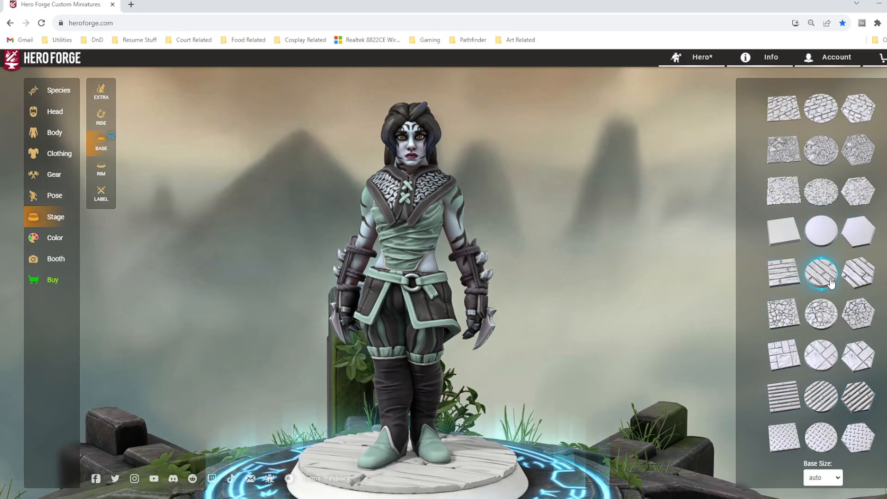
pyautogui.click(104, 172)
pyautogui.click(823, 128)
# Paint the base's planks in a light natural wood and the rim's chain in green metal
pyautogui.click(57, 239)
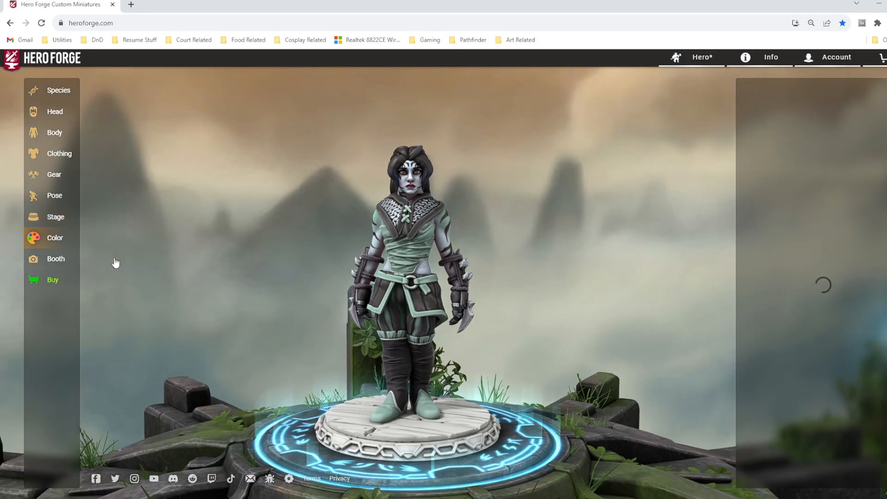
pyautogui.click(788, 107)
pyautogui.click(798, 182)
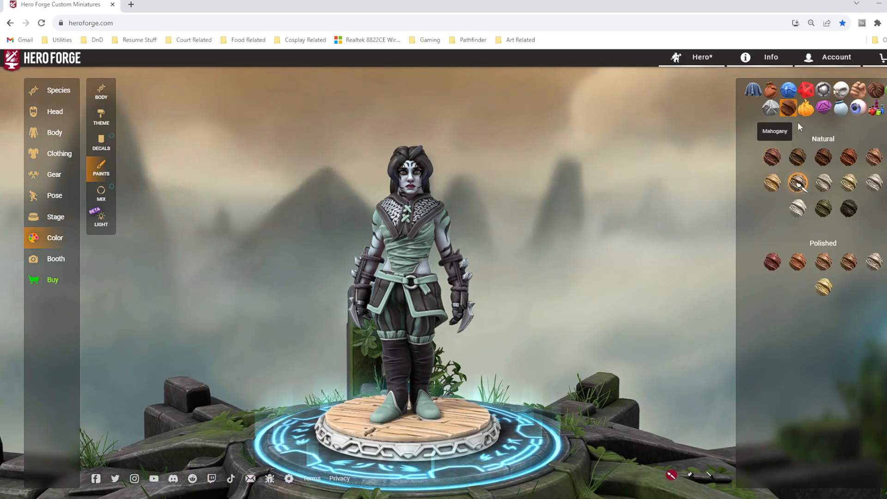
pyautogui.click(825, 91)
pyautogui.click(771, 312)
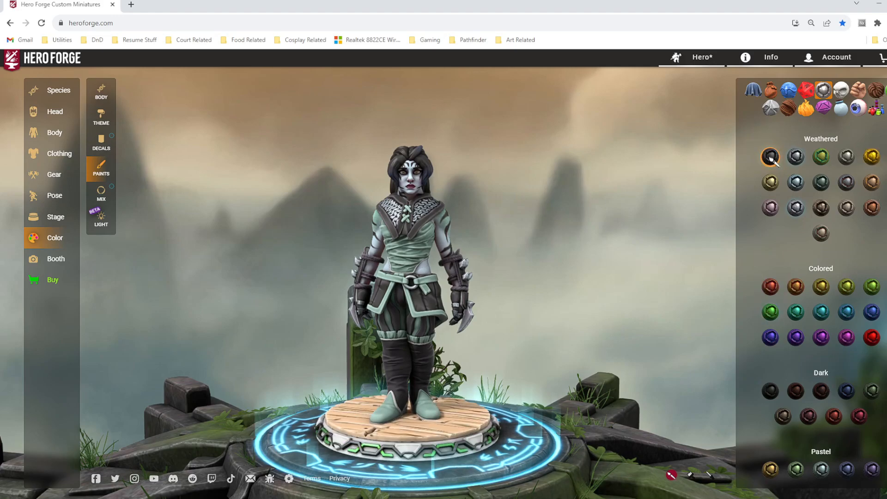
# Paint the triangular inlays on the base rim in orange
pyautogui.moveTo(645, 371); pyautogui.dragTo(572, 436)
pyautogui.click(825, 107)
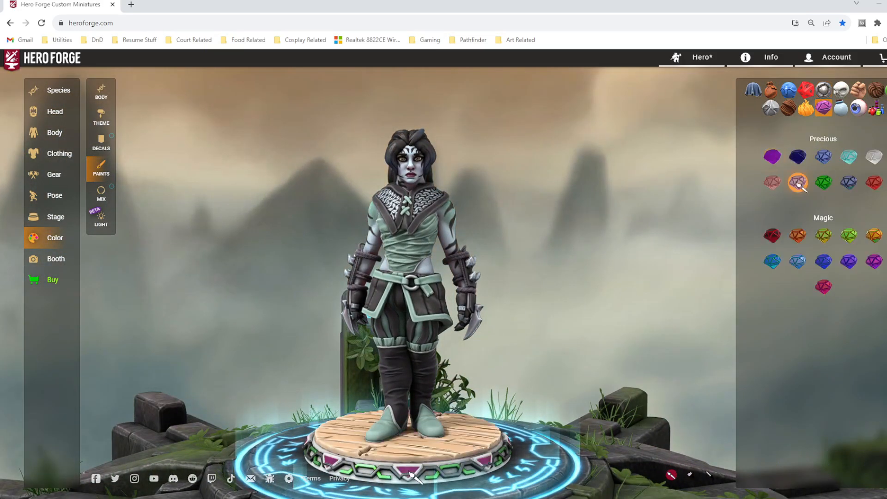
pyautogui.click(776, 112)
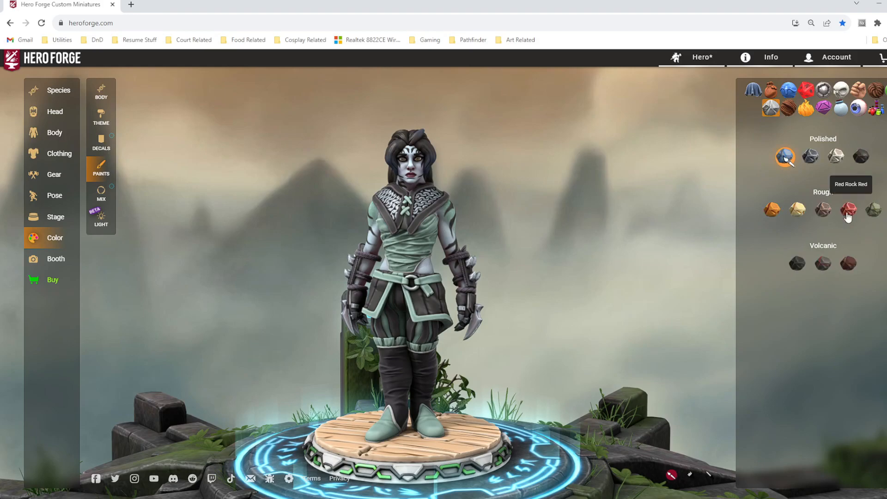
pyautogui.click(788, 111)
pyautogui.click(824, 91)
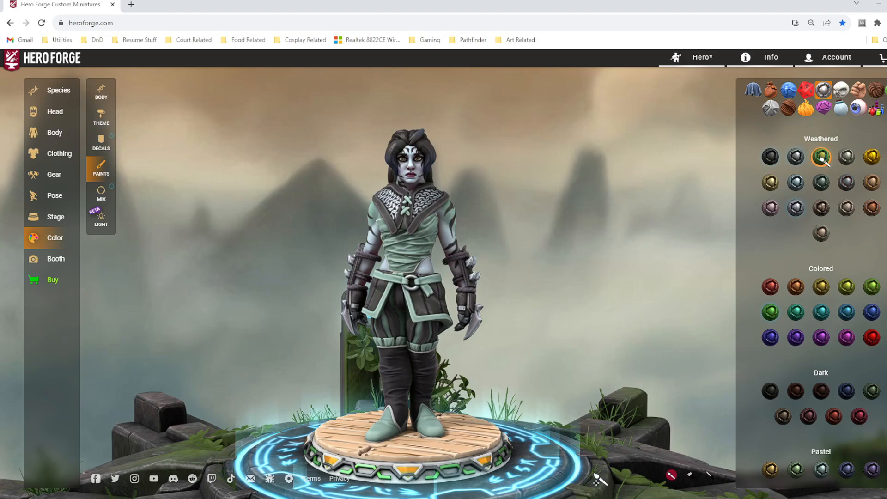
# Pose the face with a slight Cocky expression and the Snarl expression at maximum
pyautogui.click(55, 195)
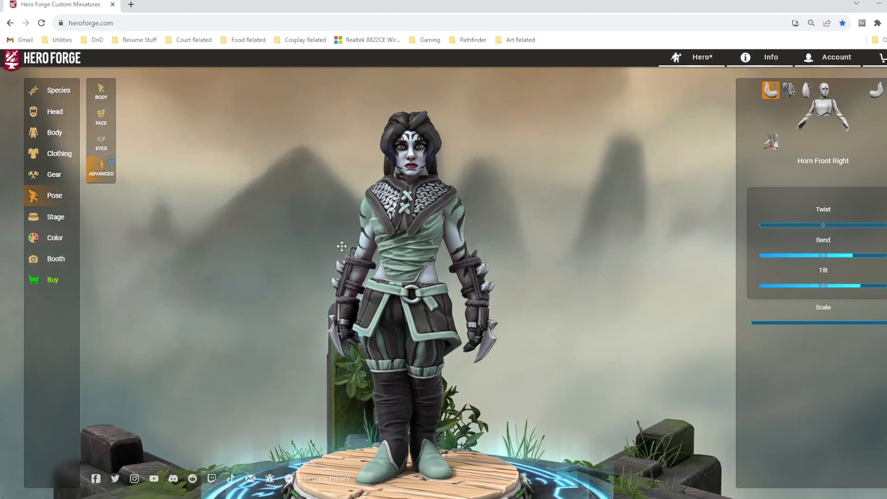
pyautogui.click(102, 117)
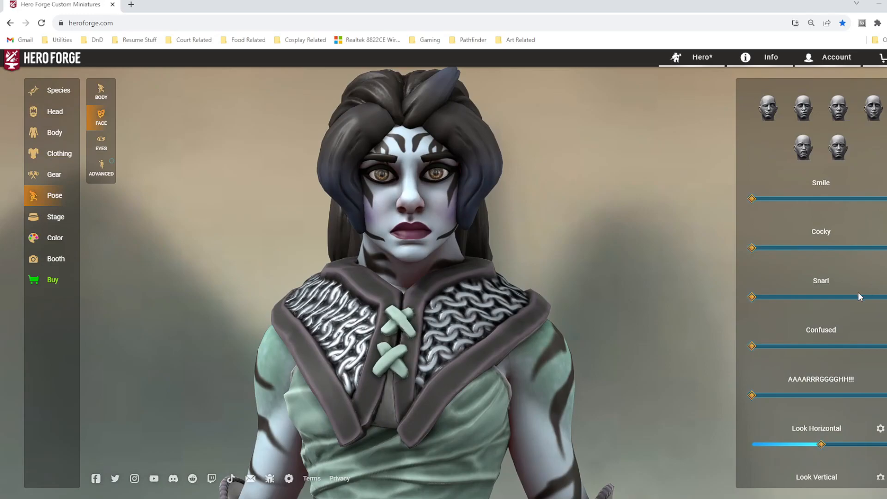
pyautogui.moveTo(754, 254); pyautogui.dragTo(773, 256)
pyautogui.moveTo(753, 297); pyautogui.dragTo(886, 300)
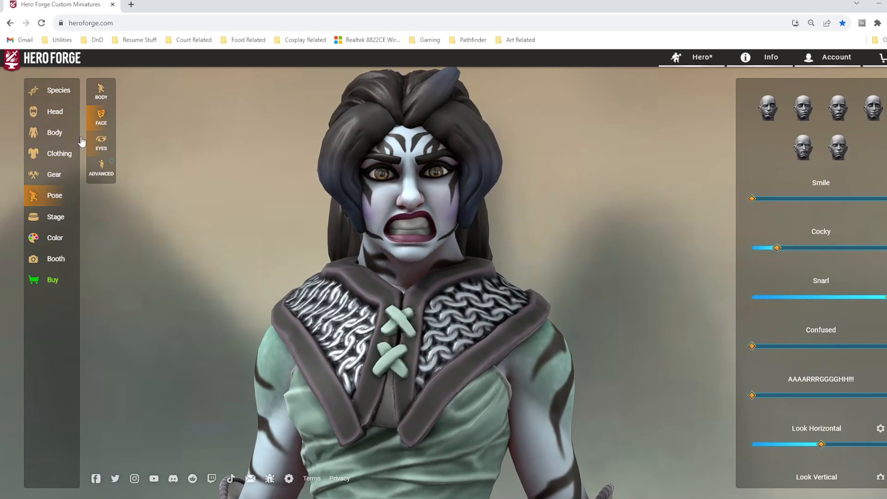
# Give the head the teeth option with two upper fangs
pyautogui.click(55, 111)
pyautogui.click(101, 244)
pyautogui.click(784, 189)
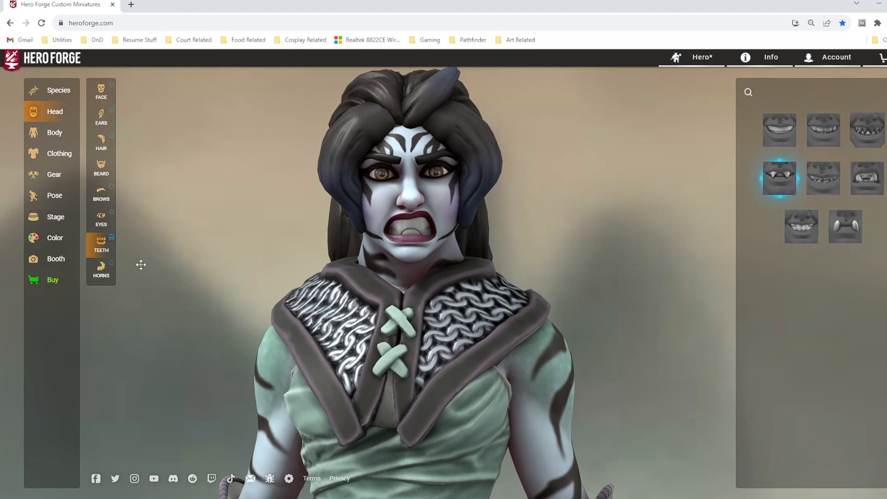
# Lower the face's Snarl expression to about 0.1
pyautogui.click(70, 201)
pyautogui.moveTo(886, 304); pyautogui.dragTo(781, 308)
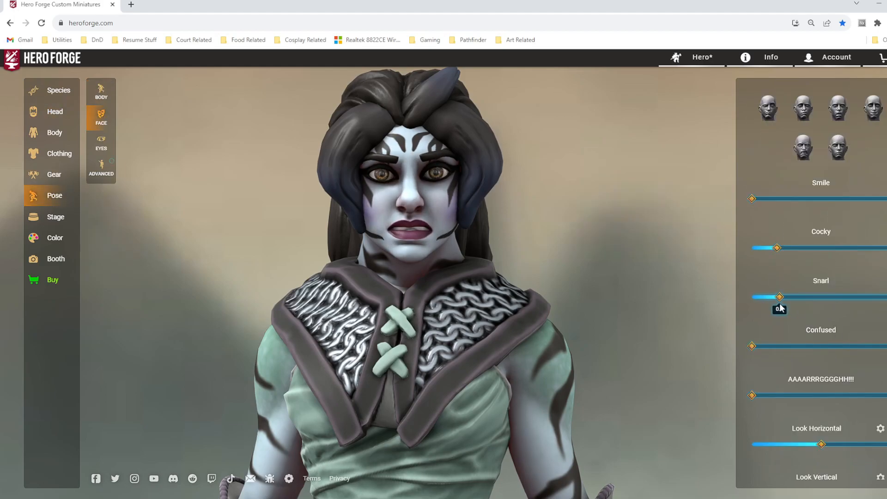
pyautogui.scroll(-3, 444, 356)
pyautogui.moveTo(444, 355); pyautogui.dragTo(445, 296)
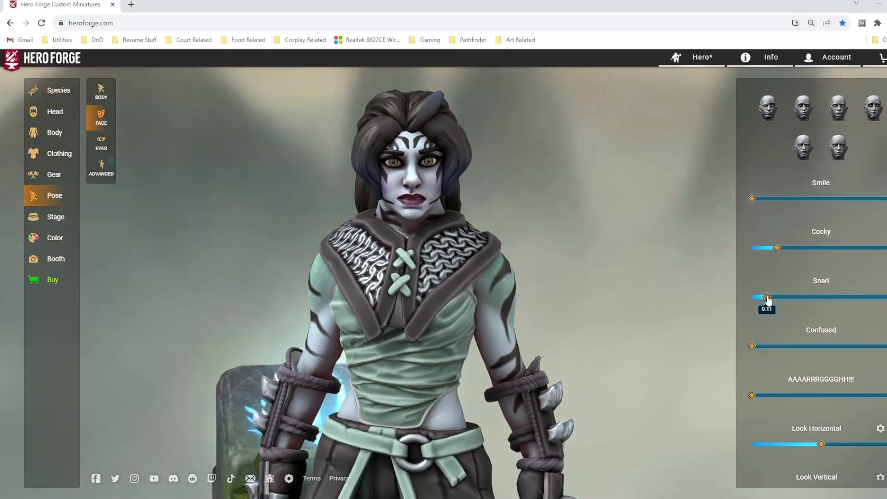
pyautogui.scroll(3, 512, 300)
# Try a slight AAAARRRGGGGHH!!! expression of about 0.12 on the face, and reset it to zero
pyautogui.moveTo(752, 396); pyautogui.dragTo(770, 396)
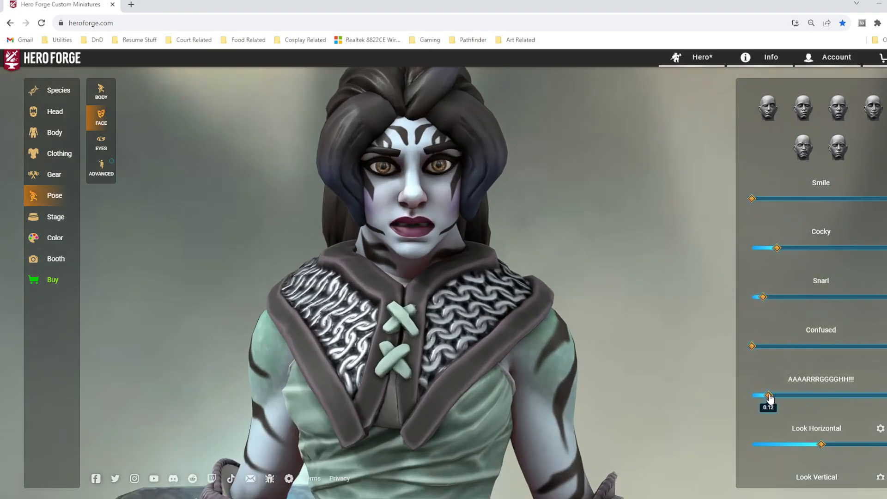
pyautogui.moveTo(511, 277); pyautogui.dragTo(270, 318)
pyautogui.moveTo(765, 396); pyautogui.dragTo(749, 397)
pyautogui.moveTo(333, 342); pyautogui.dragTo(523, 329)
# Apply the high side-kick pose with one leg raised to the character's body
pyautogui.scroll(-5, 523, 324)
pyautogui.moveTo(360, 259); pyautogui.dragTo(363, 240)
pyautogui.click(102, 91)
pyautogui.click(852, 212)
pyautogui.scroll(-5, 509, 287)
pyautogui.moveTo(508, 296); pyautogui.dragTo(432, 298)
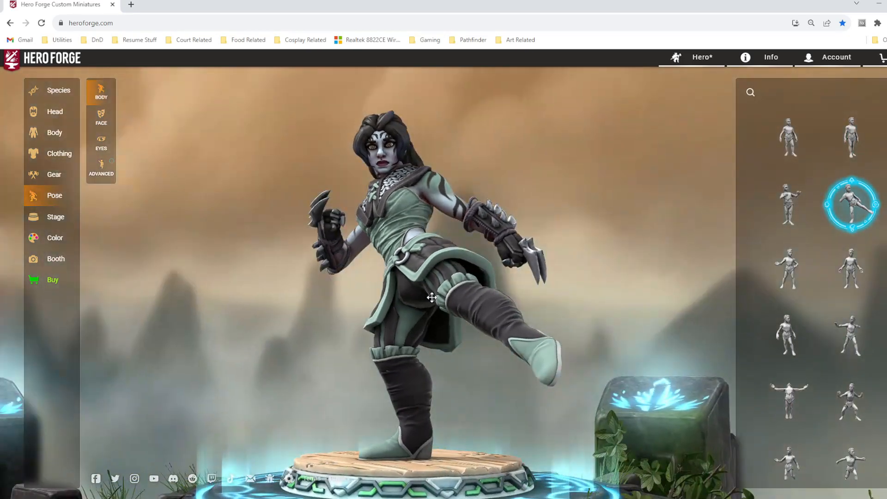
# Set the face's Look Vertical to 0.74 and raise the Snarl expression to just under half strength
pyautogui.scroll(5, 117, 123)
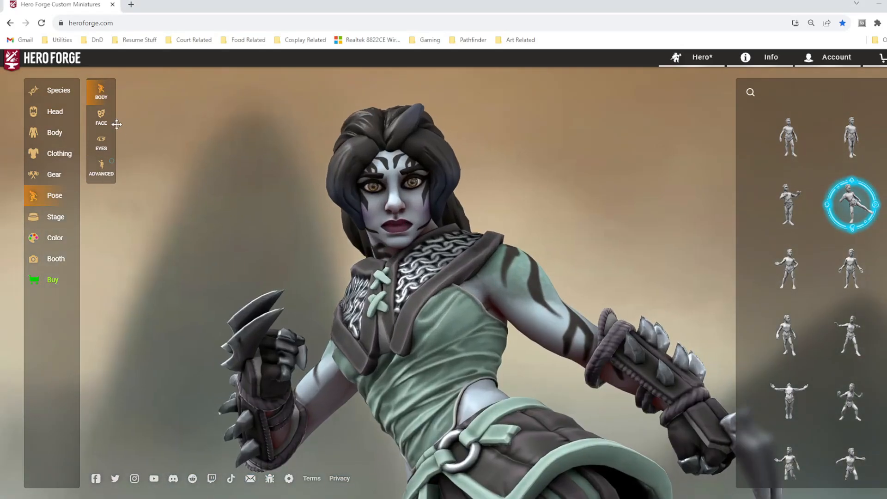
pyautogui.click(102, 118)
pyautogui.moveTo(822, 438); pyautogui.dragTo(852, 437)
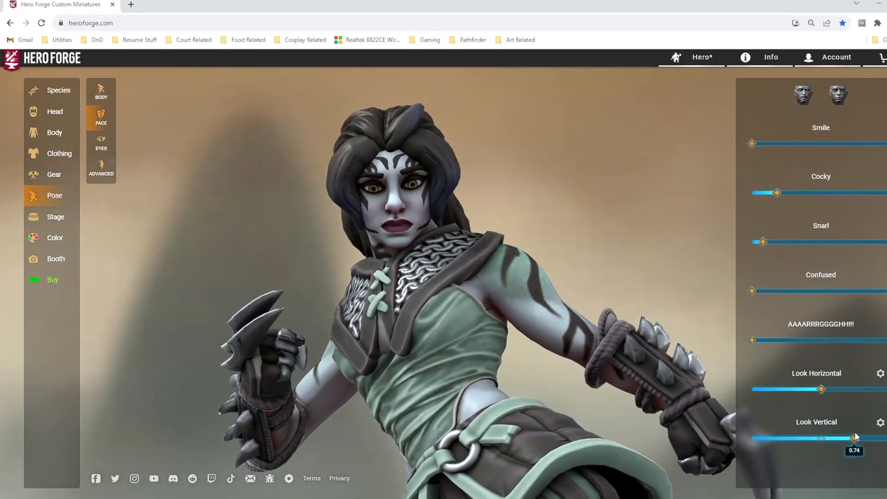
pyautogui.moveTo(768, 250); pyautogui.dragTo(804, 251)
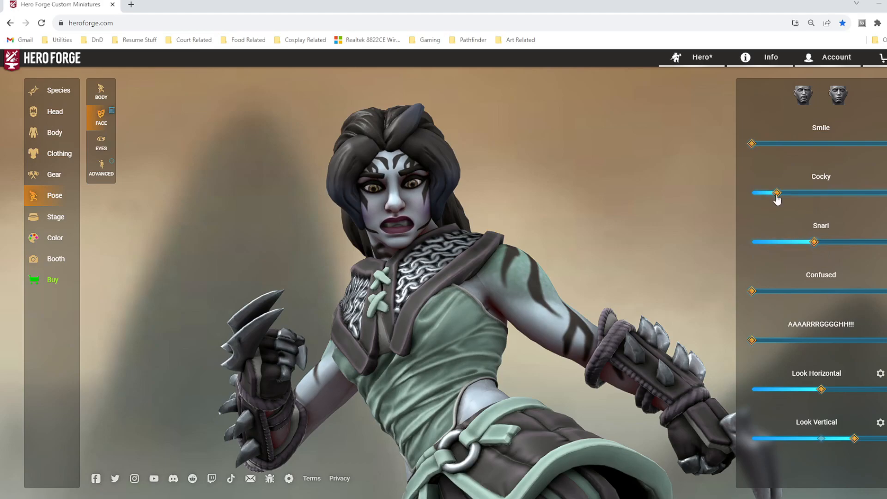
# Remove the Cocky expression from the face and set Confused to 0.34
pyautogui.moveTo(792, 193); pyautogui.dragTo(750, 200)
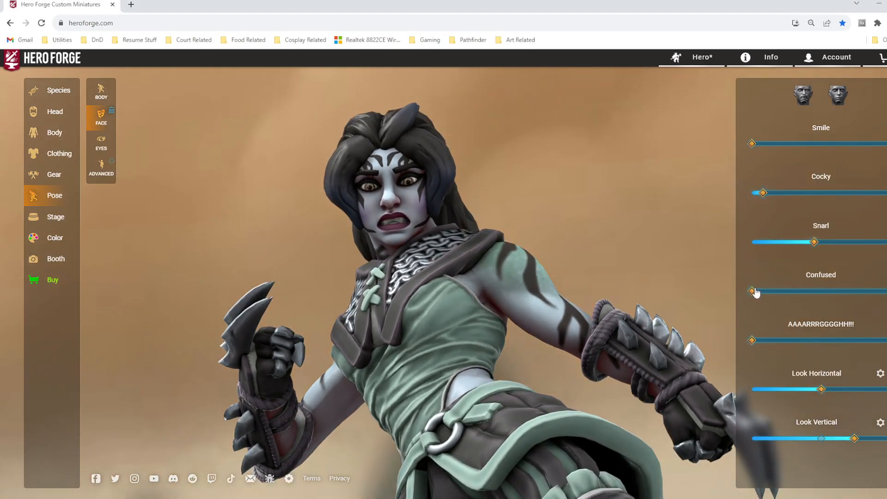
pyautogui.moveTo(752, 291); pyautogui.dragTo(796, 293)
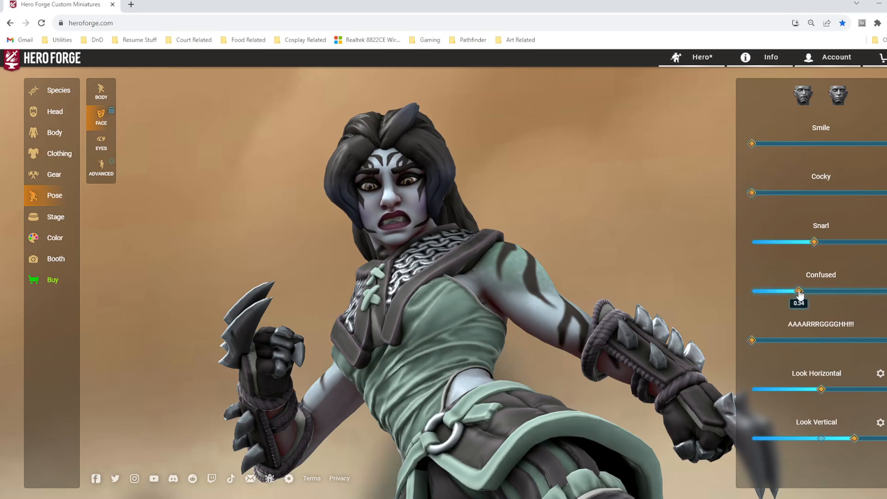
pyautogui.moveTo(753, 341)
pyautogui.mouseDown()
pyautogui.moveTo(886, 344)
pyautogui.moveTo(750, 344)
pyautogui.mouseUp()
# Raise the face's Snarl expression to slightly above half strength and check it against the full kicking pose
pyautogui.moveTo(816, 242); pyautogui.dragTo(835, 242)
pyautogui.scroll(-3, 320, 300)
pyautogui.moveTo(320, 299); pyautogui.dragTo(385, 351)
pyautogui.scroll(3, 385, 352)
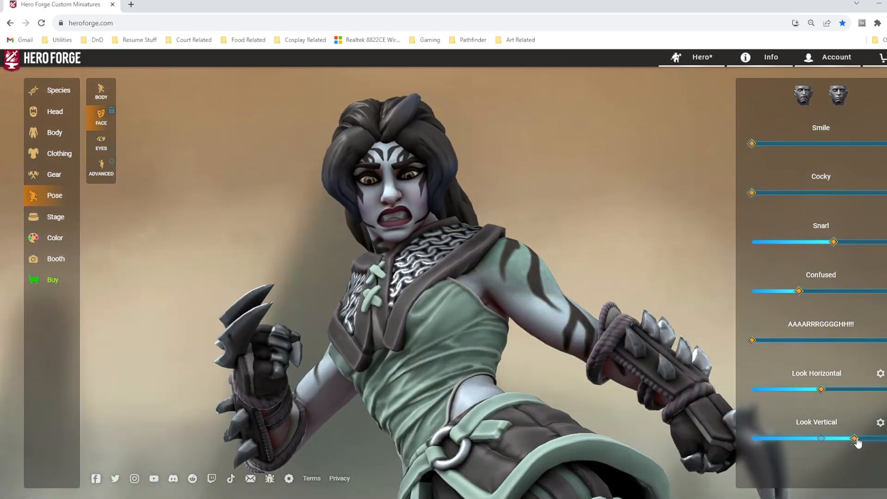
pyautogui.moveTo(368, 340); pyautogui.dragTo(334, 296)
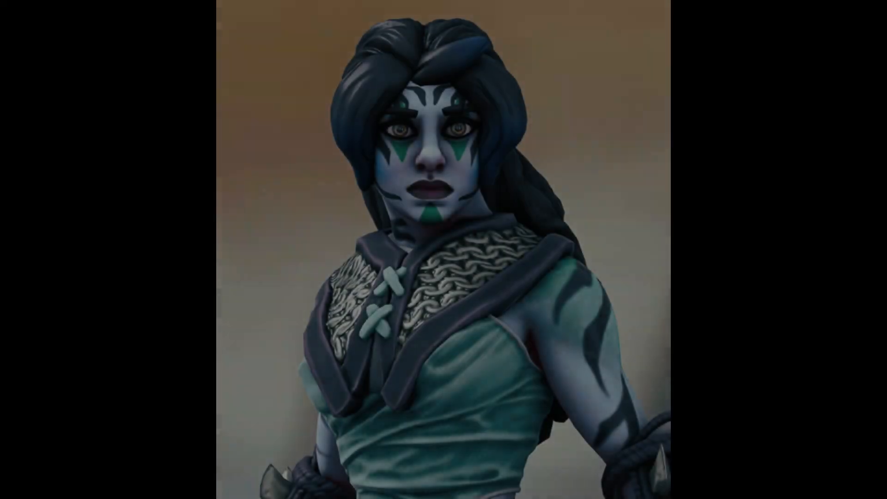